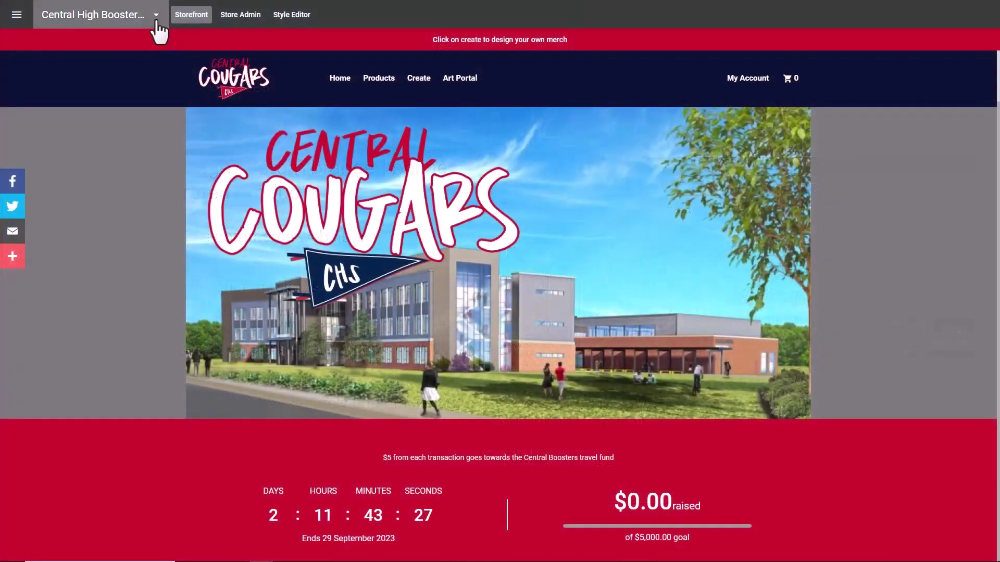
Step: Start a new store named Central Boosters Club with the directory central_boosters_club
{"action": "left_click", "coordinate": [157, 17]}
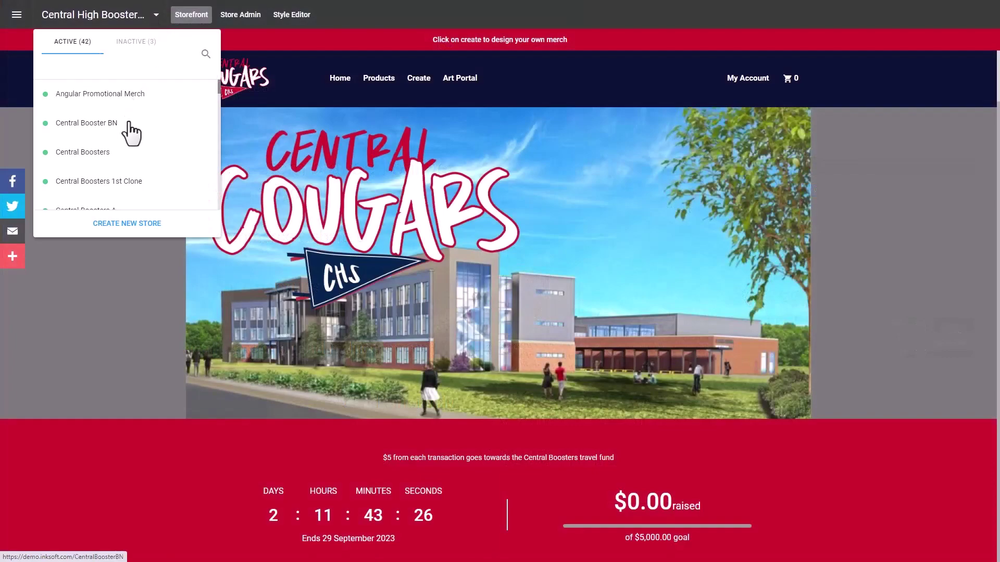
{"action": "left_click", "coordinate": [127, 224]}
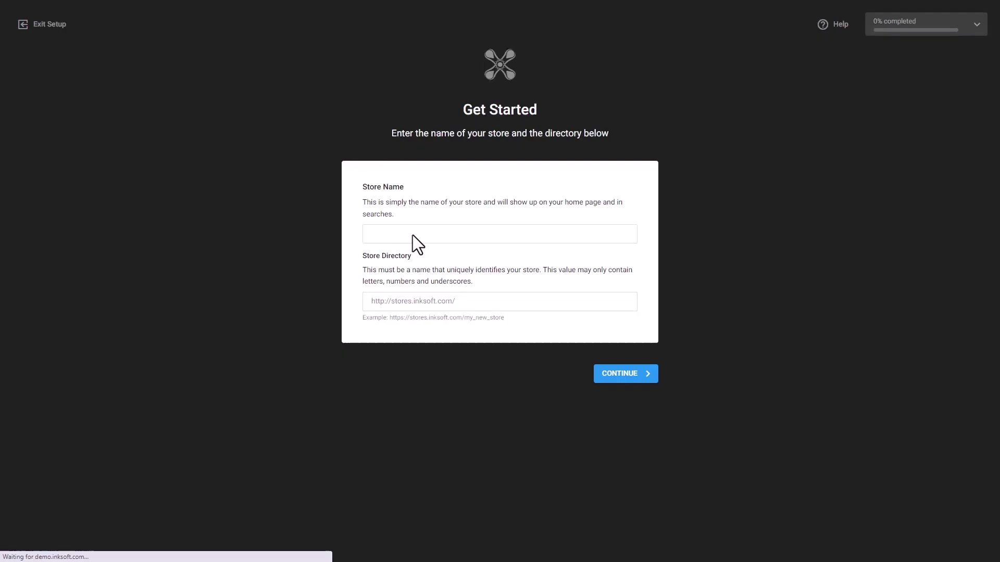
{"action": "left_click", "coordinate": [402, 233]}
{"action": "type", "text": "Central Boosters Club"}
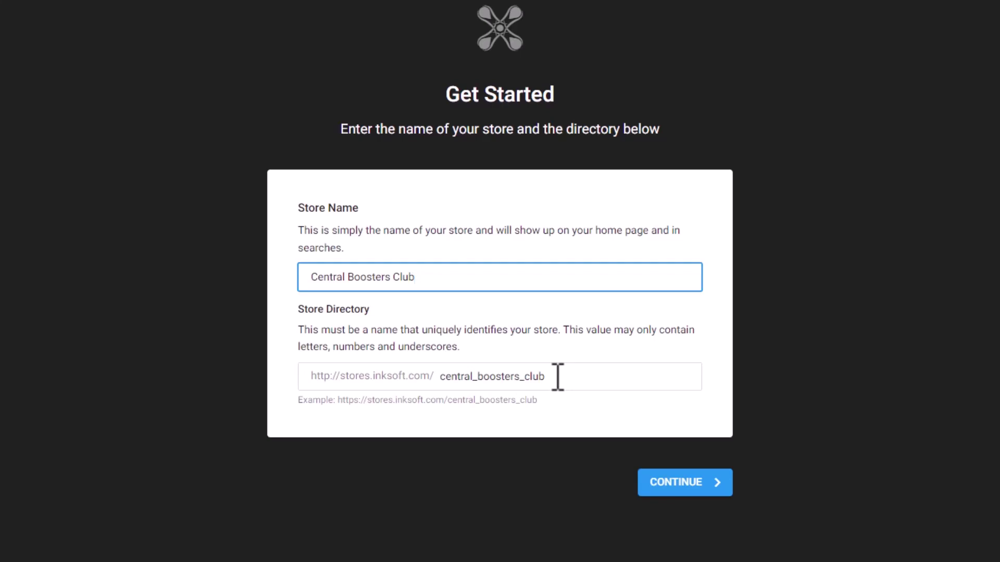
{"action": "left_click", "coordinate": [667, 491]}
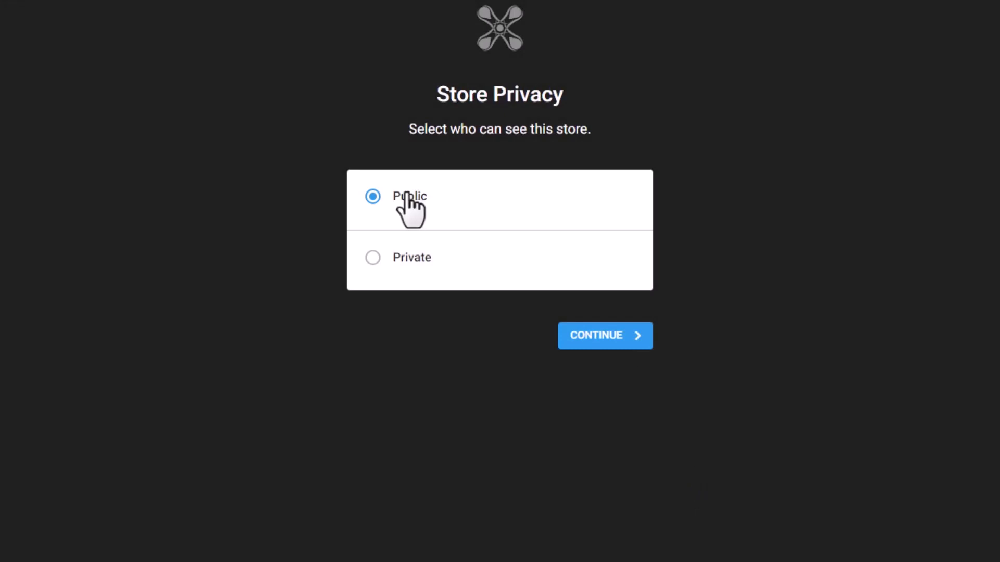
Step: Keep the new store's privacy set to Public and look through the list of setup stages
{"action": "left_click", "coordinate": [593, 337]}
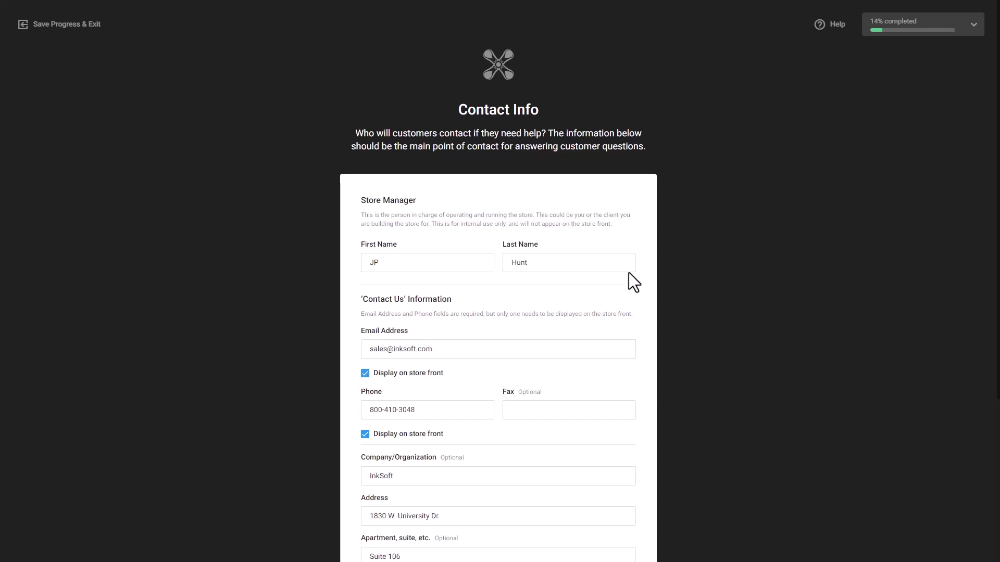
{"action": "left_click", "coordinate": [973, 26]}
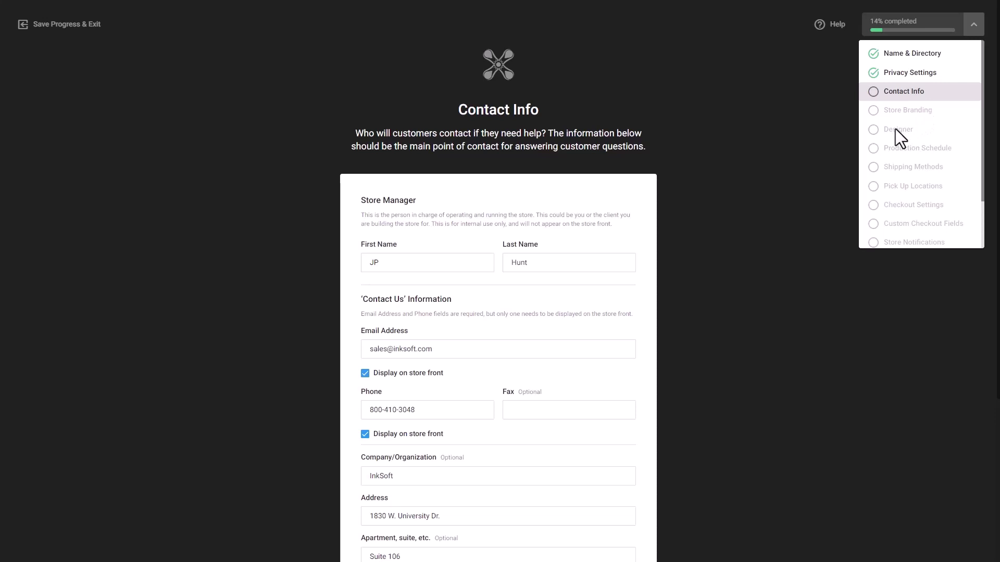
{"action": "scroll", "coordinate": [916, 158], "scroll_direction": "down", "scroll_amount": 1}
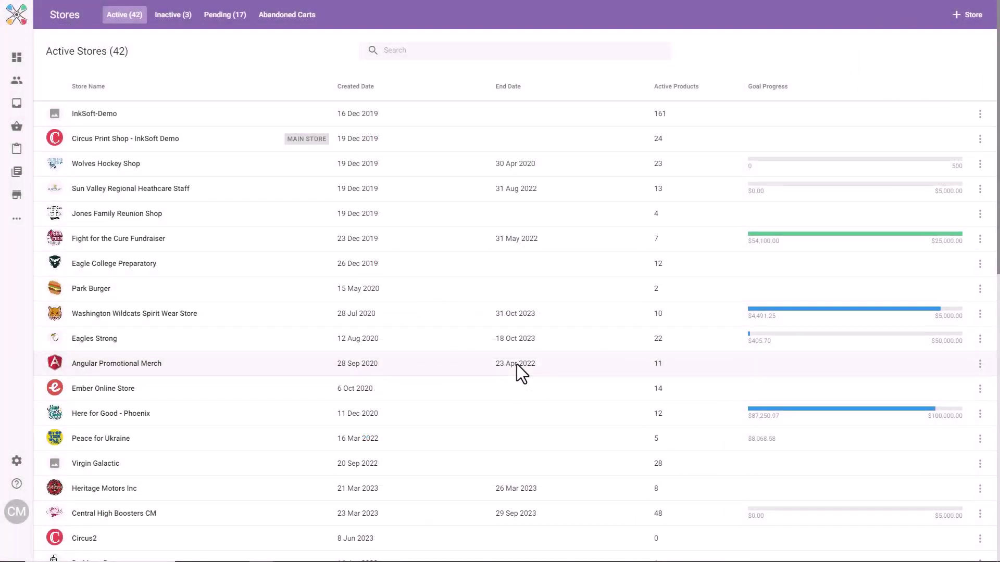
Step: Start cloning the Central Boosters store, entering East Eagles Boosters as the new store's name
{"action": "scroll", "coordinate": [517, 364], "scroll_direction": "down", "scroll_amount": 4}
{"action": "scroll", "coordinate": [519, 364], "scroll_direction": "down", "scroll_amount": 2}
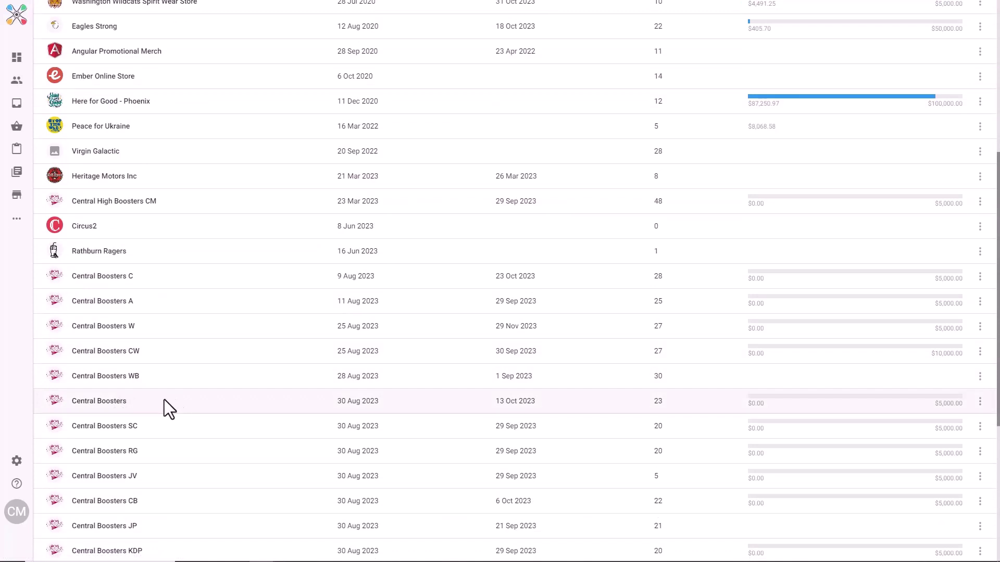
{"action": "left_click", "coordinate": [980, 401]}
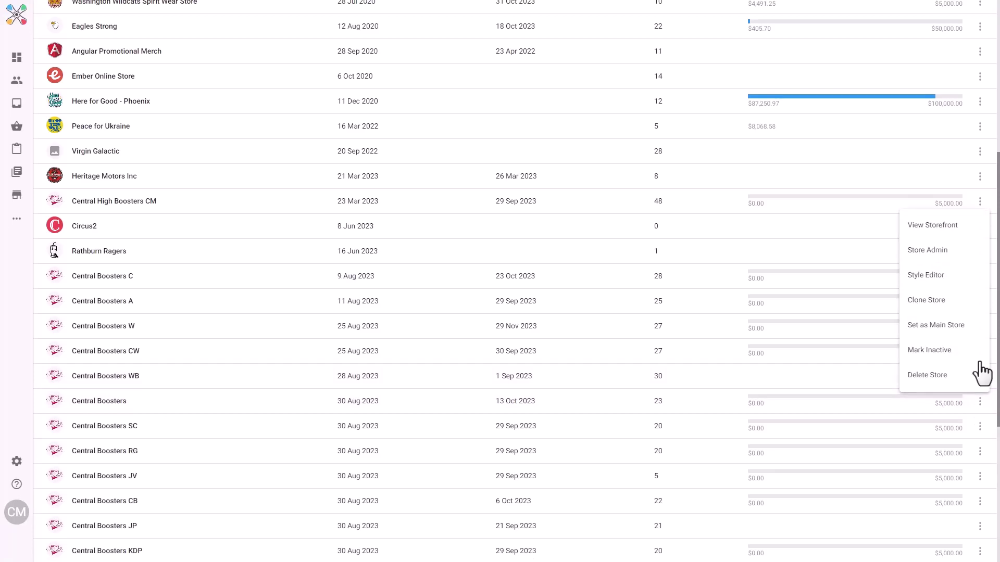
{"action": "left_click", "coordinate": [930, 300]}
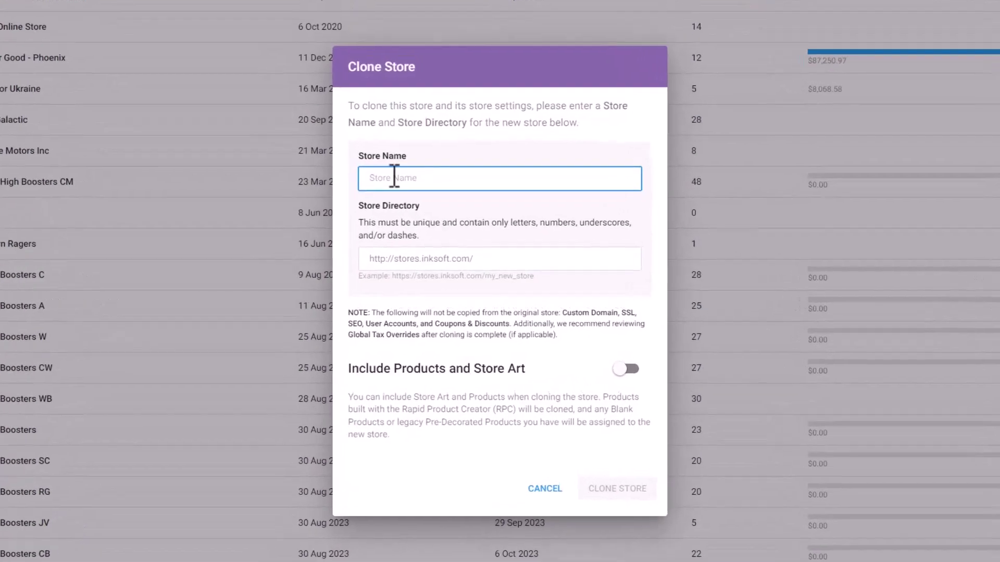
{"action": "type", "text": "East Eagles Boosters"}
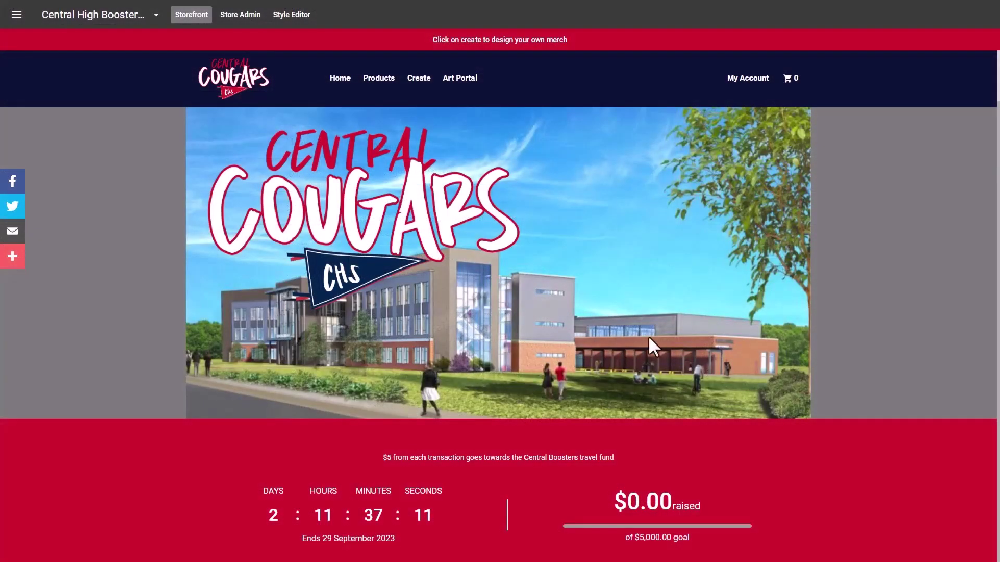
Step: Look through the Central High Boosters storefront, from the banner and fundraiser goal to the featured products
{"action": "scroll", "coordinate": [618, 333], "scroll_direction": "down", "scroll_amount": 5}
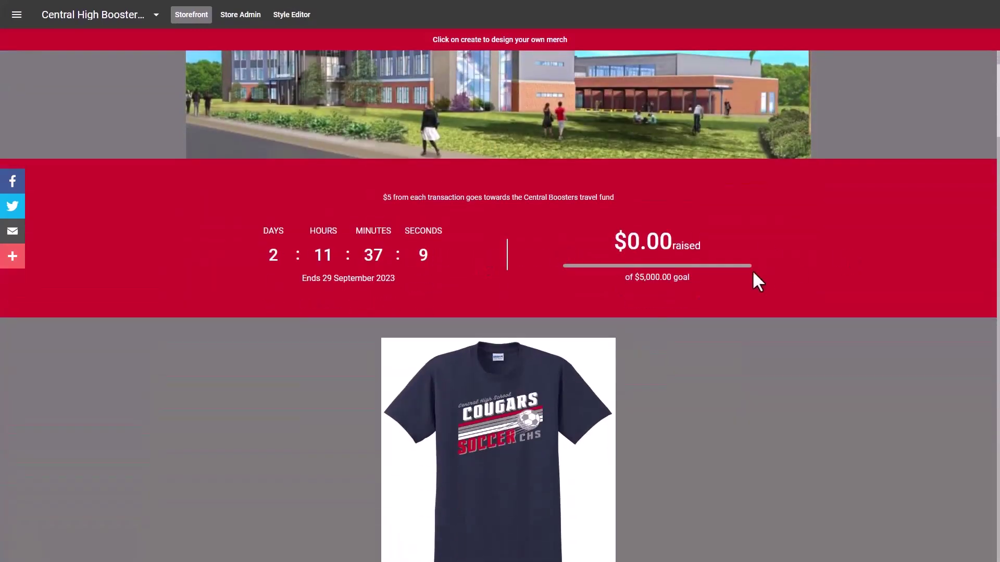
{"action": "scroll", "coordinate": [751, 270], "scroll_direction": "down", "scroll_amount": 5}
{"action": "scroll", "coordinate": [745, 245], "scroll_direction": "down", "scroll_amount": 10}
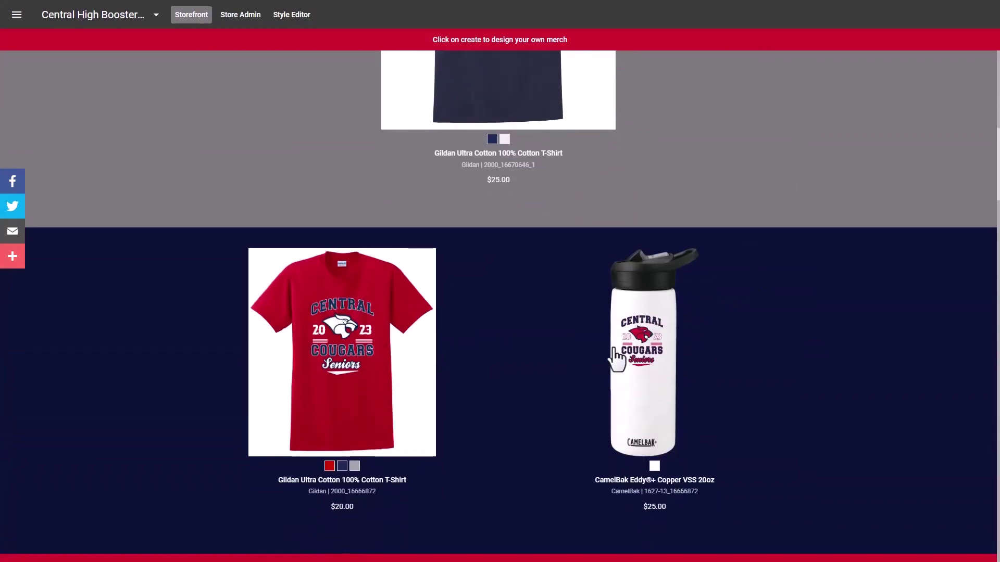
{"action": "scroll", "coordinate": [716, 354], "scroll_direction": "down", "scroll_amount": 12}
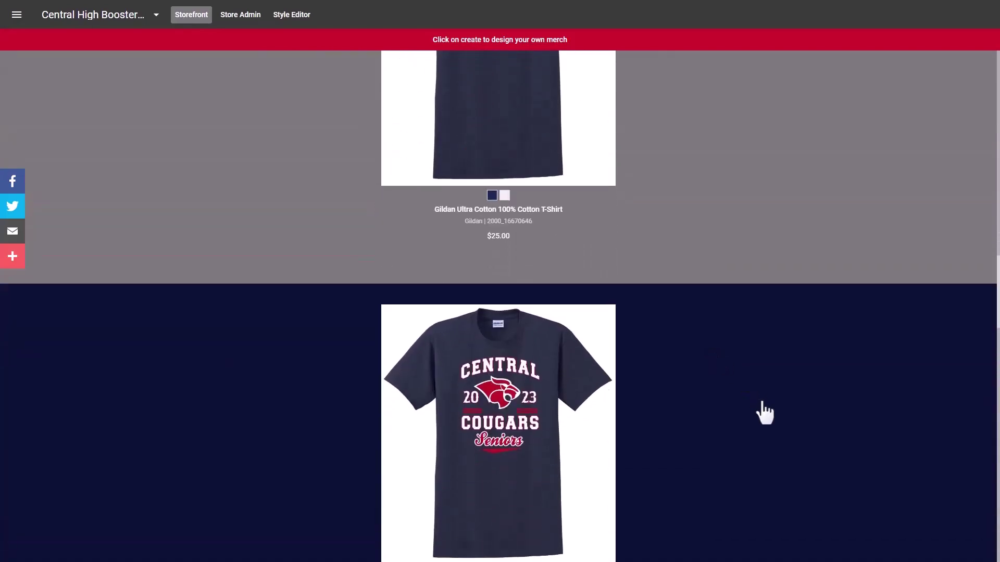
{"action": "scroll", "coordinate": [764, 411], "scroll_direction": "up", "scroll_amount": 20}
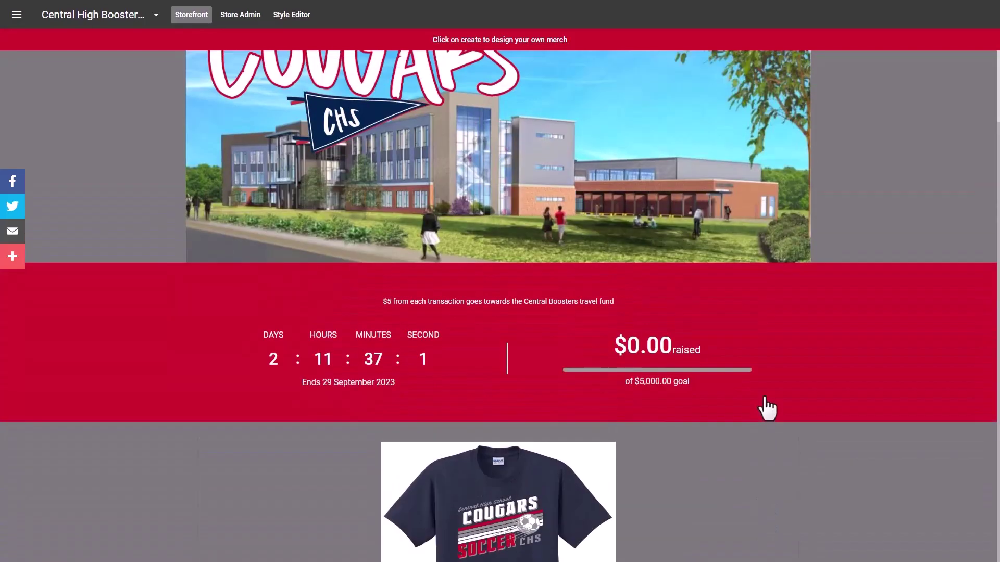
{"action": "scroll", "coordinate": [767, 409], "scroll_direction": "up", "scroll_amount": 3}
Step: Switch to the East Eagles Boosters storefront
{"action": "left_click", "coordinate": [157, 16]}
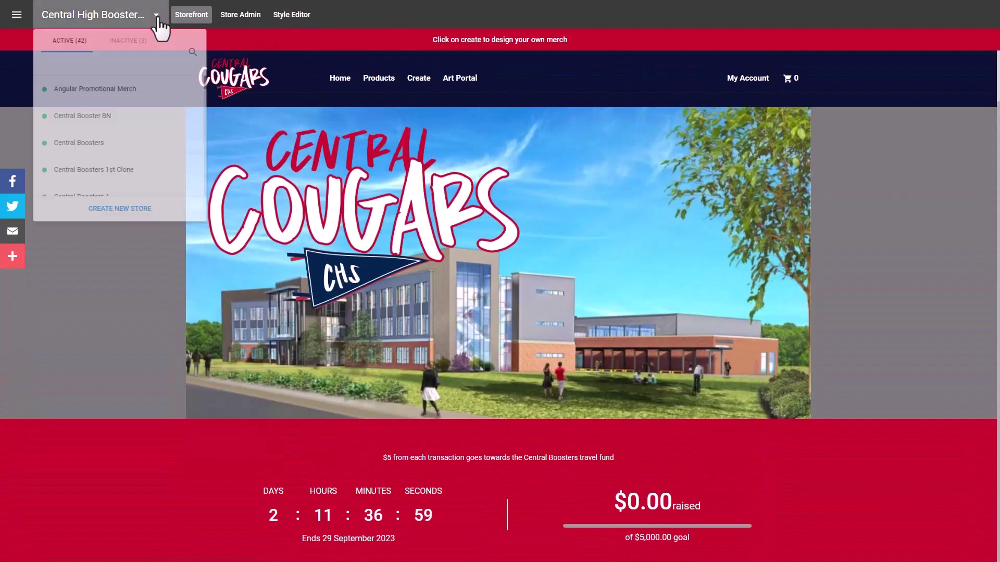
{"action": "scroll", "coordinate": [139, 124], "scroll_direction": "down", "scroll_amount": 8}
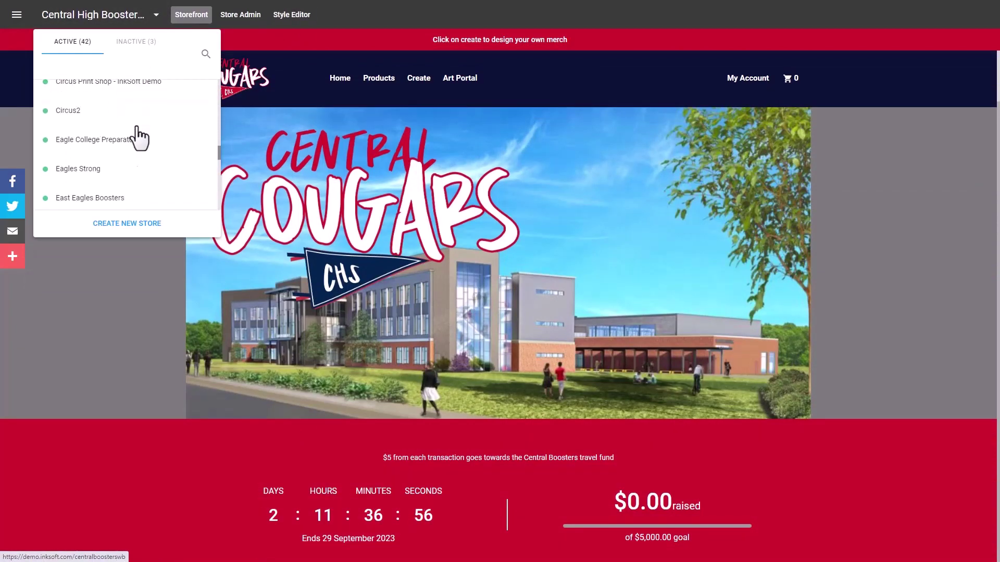
{"action": "left_click", "coordinate": [110, 200]}
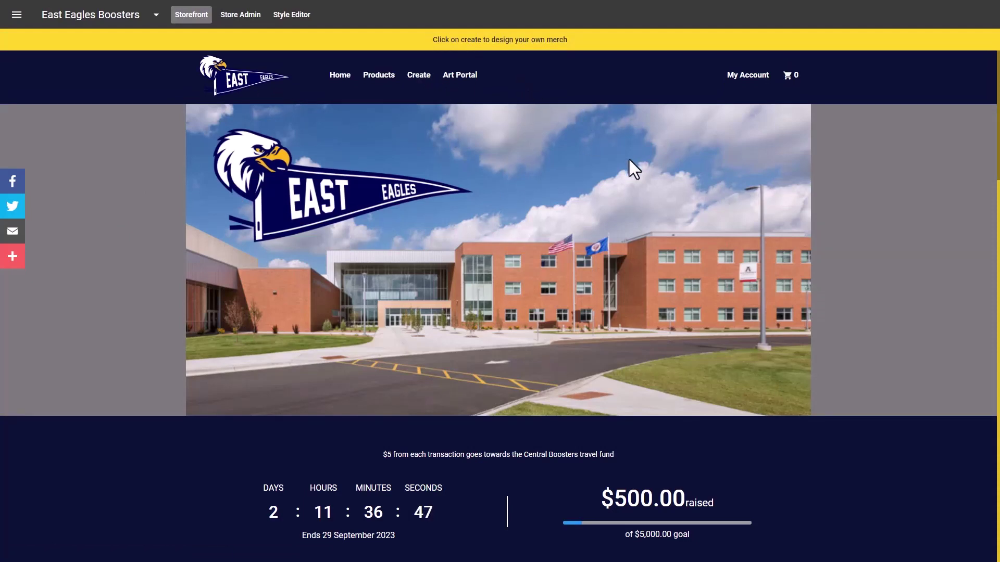
Step: Examine the East Eagles Boosters home page, including its fundraiser section and the apparel, cup and cap products
{"action": "scroll", "coordinate": [629, 162], "scroll_direction": "down", "scroll_amount": 6}
{"action": "scroll", "coordinate": [629, 160], "scroll_direction": "down", "scroll_amount": 6}
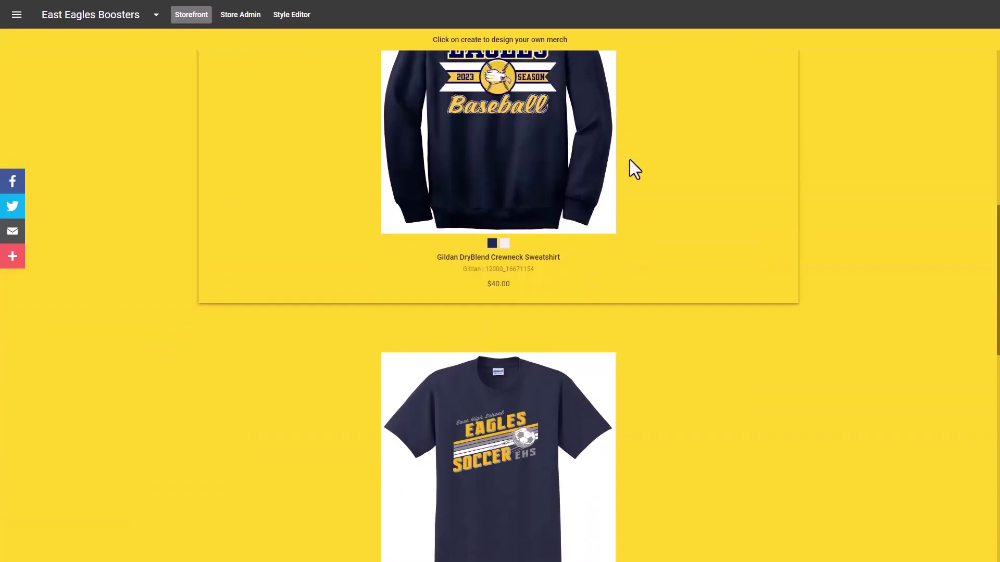
{"action": "scroll", "coordinate": [703, 313], "scroll_direction": "up", "scroll_amount": 3}
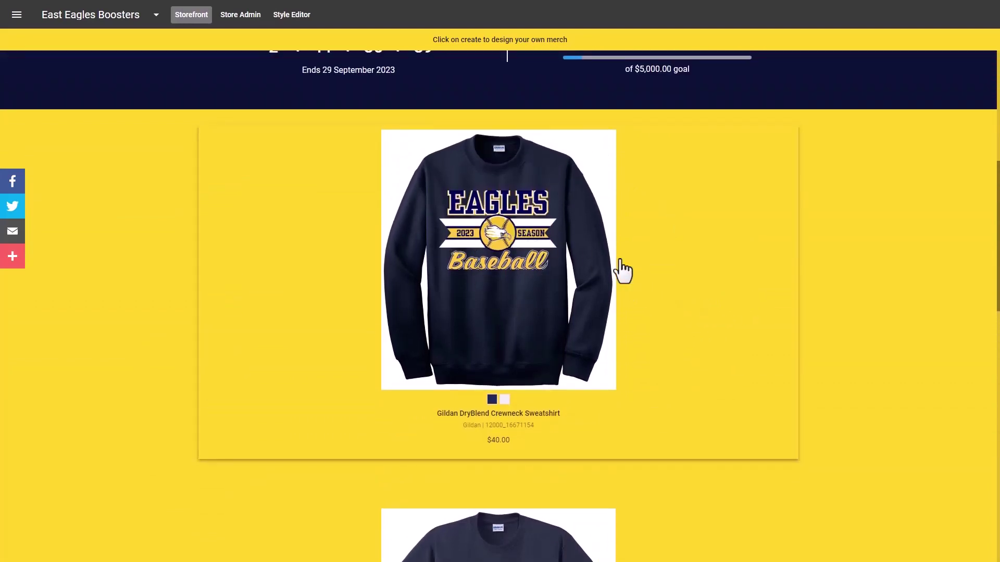
{"action": "scroll", "coordinate": [763, 313], "scroll_direction": "down", "scroll_amount": 13}
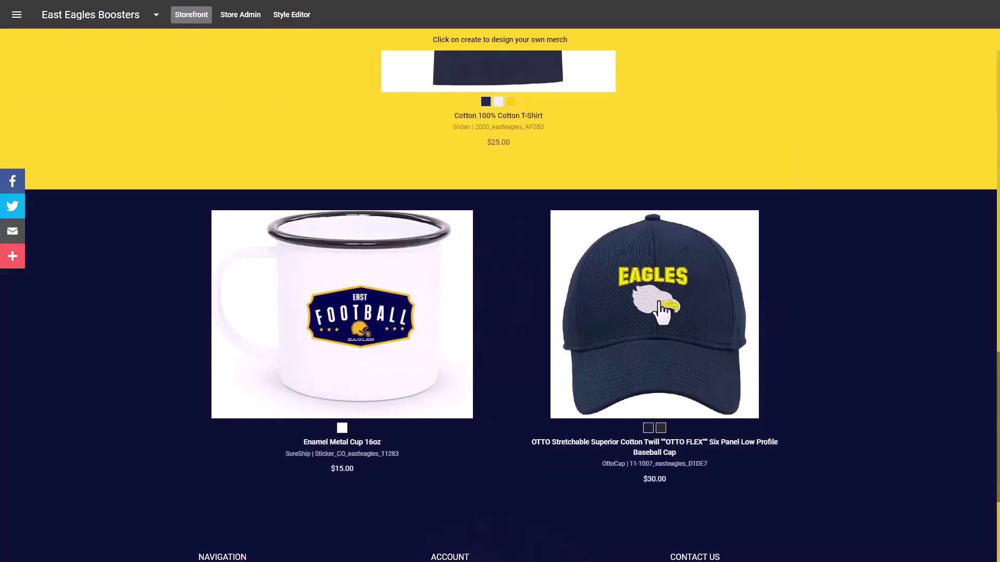
{"action": "scroll", "coordinate": [690, 313], "scroll_direction": "up", "scroll_amount": 15}
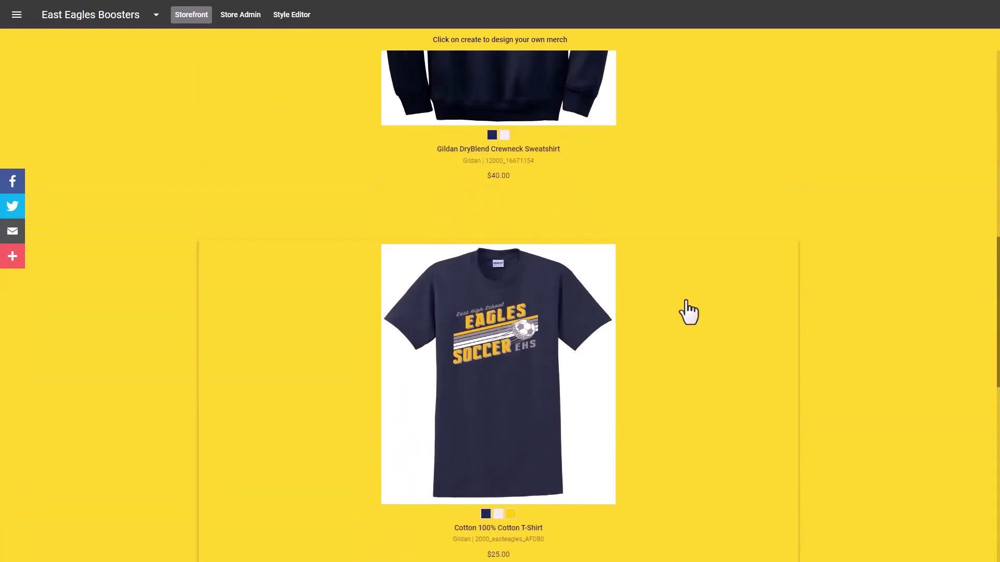
{"action": "scroll", "coordinate": [690, 311], "scroll_direction": "up", "scroll_amount": 1}
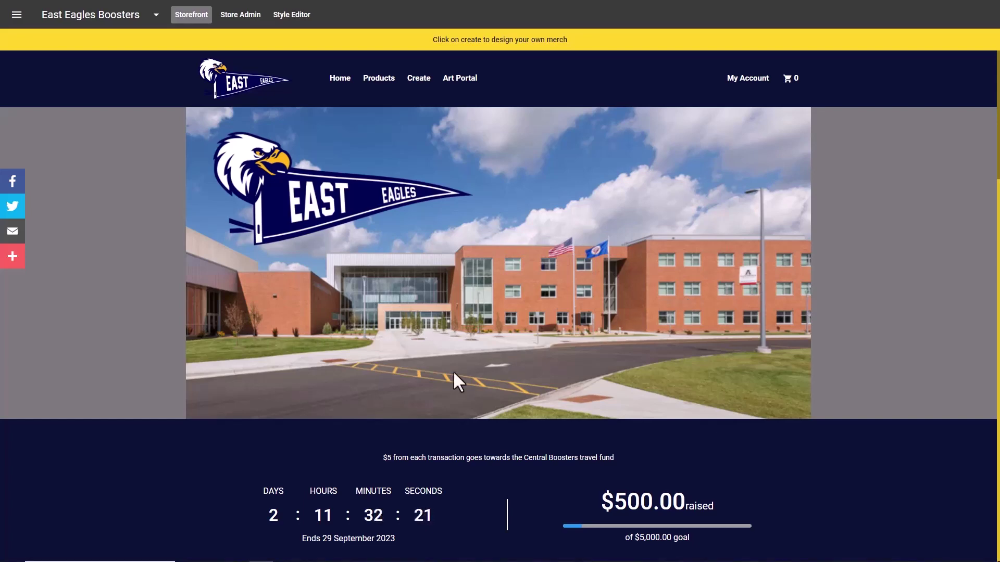
Step: Check the East Eagles Boosters store's active products and its store art in the store administration
{"action": "left_click", "coordinate": [243, 17]}
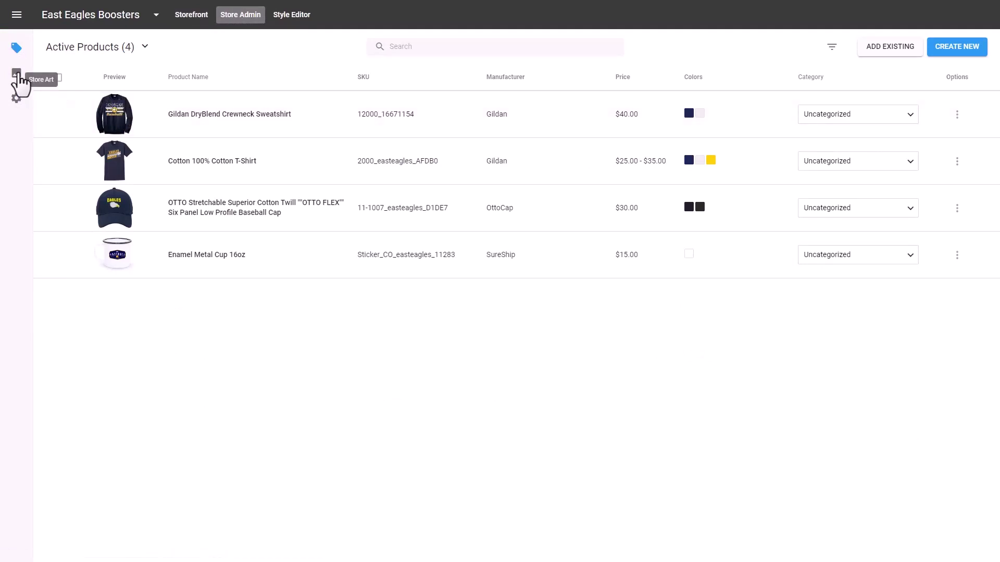
{"action": "left_click", "coordinate": [17, 74]}
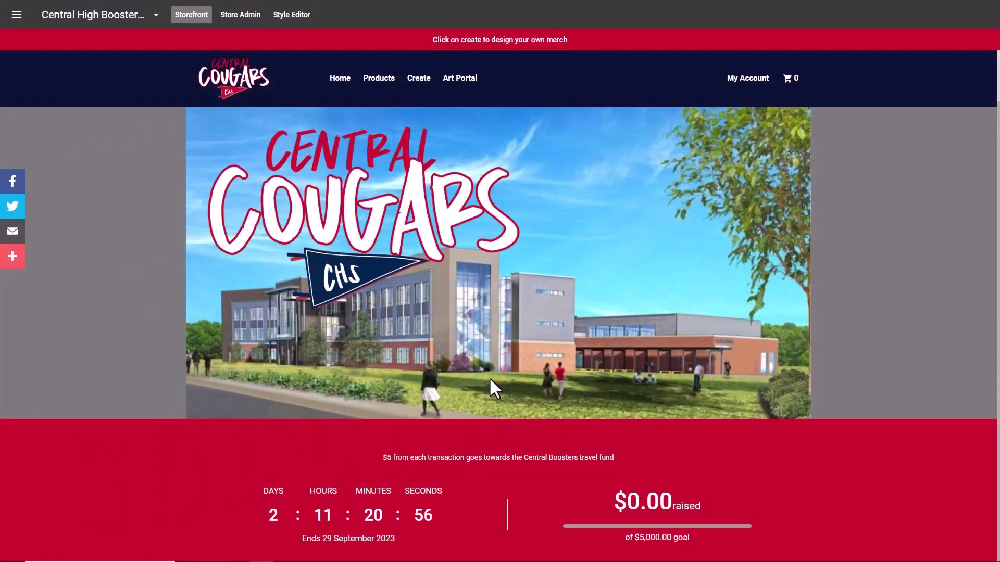
Step: Open the Central High Boosters CM store for style editing and show the hero banner's settings
{"action": "left_click", "coordinate": [296, 16]}
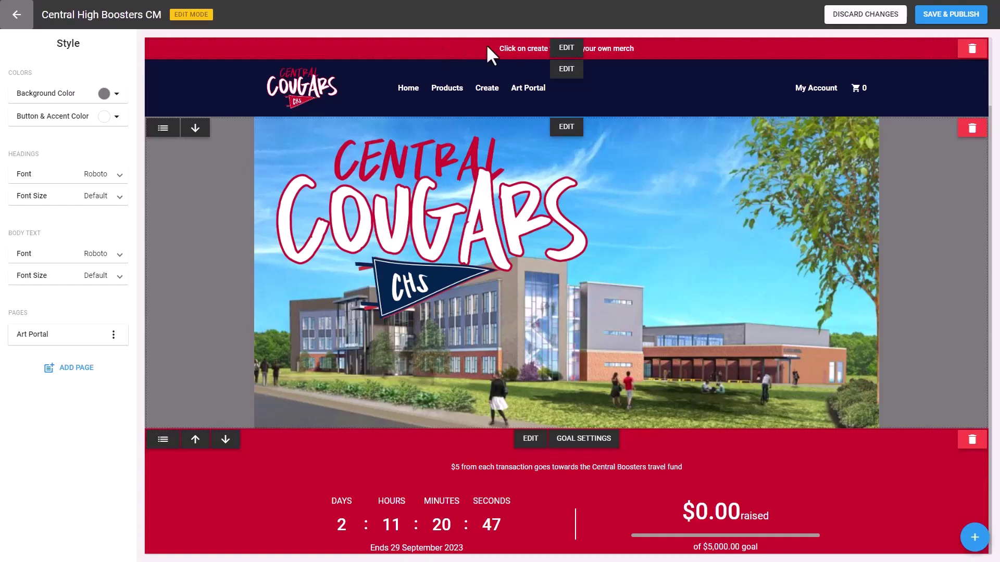
{"action": "scroll", "coordinate": [479, 491], "scroll_direction": "down", "scroll_amount": 3}
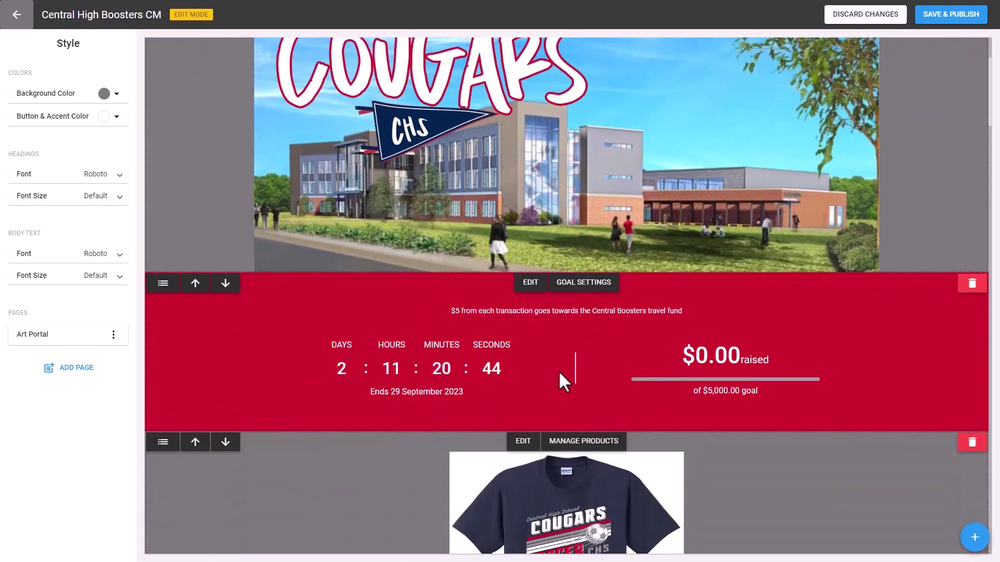
{"action": "scroll", "coordinate": [574, 261], "scroll_direction": "up", "scroll_amount": 3}
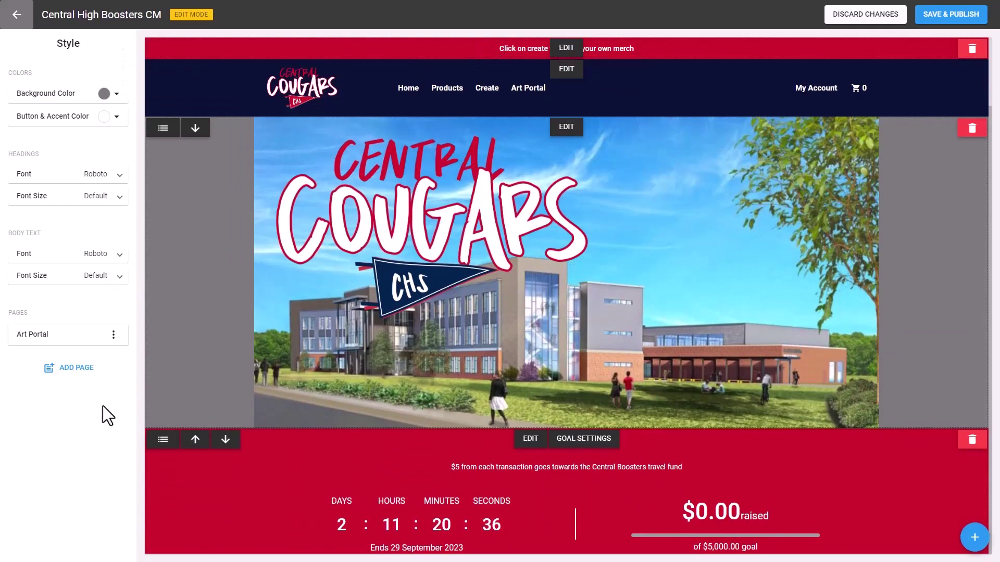
{"action": "left_click", "coordinate": [573, 131]}
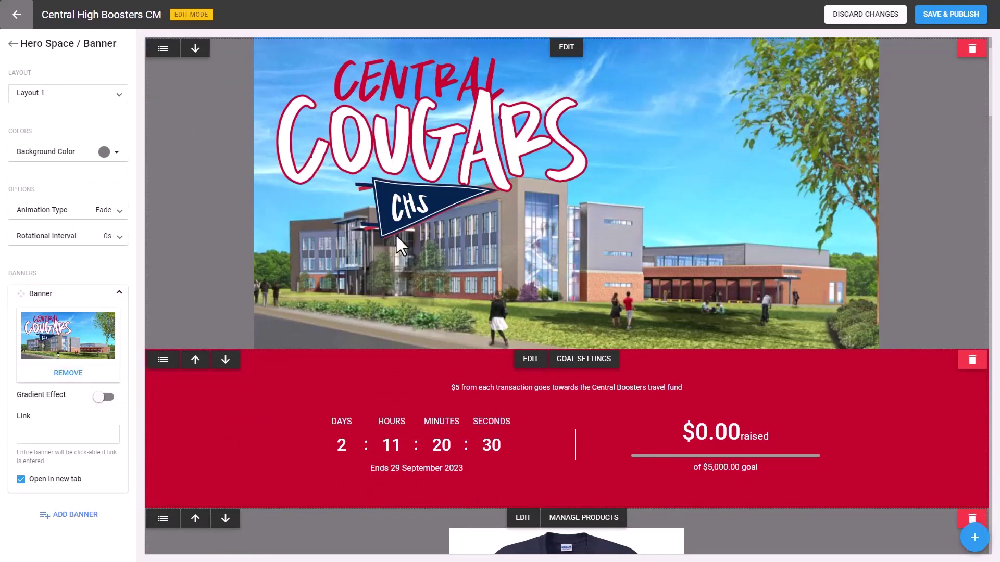
Step: Review the fundraiser's sales goal, description and end date settings, then close the goal setup
{"action": "left_click", "coordinate": [584, 360]}
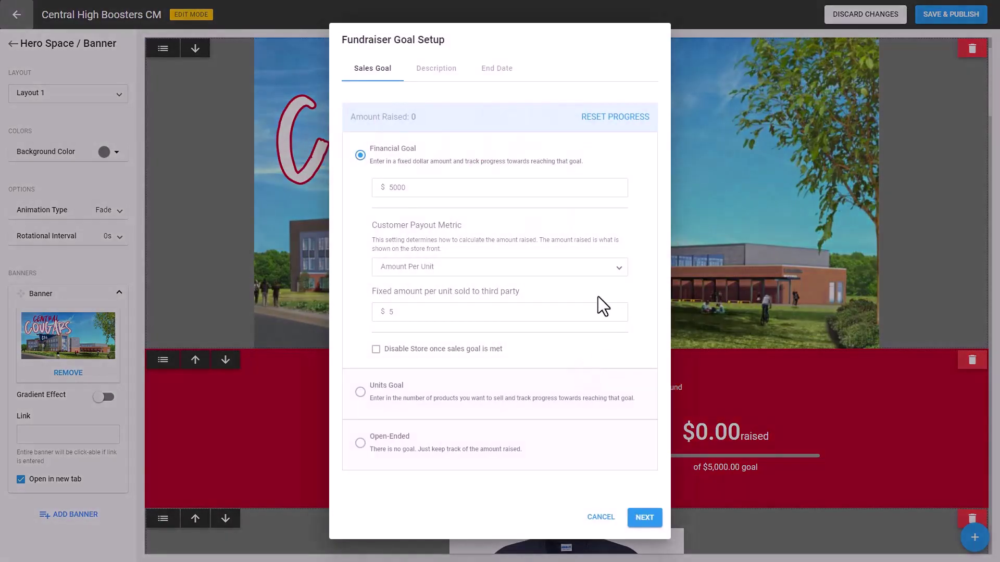
{"action": "left_click", "coordinate": [430, 70]}
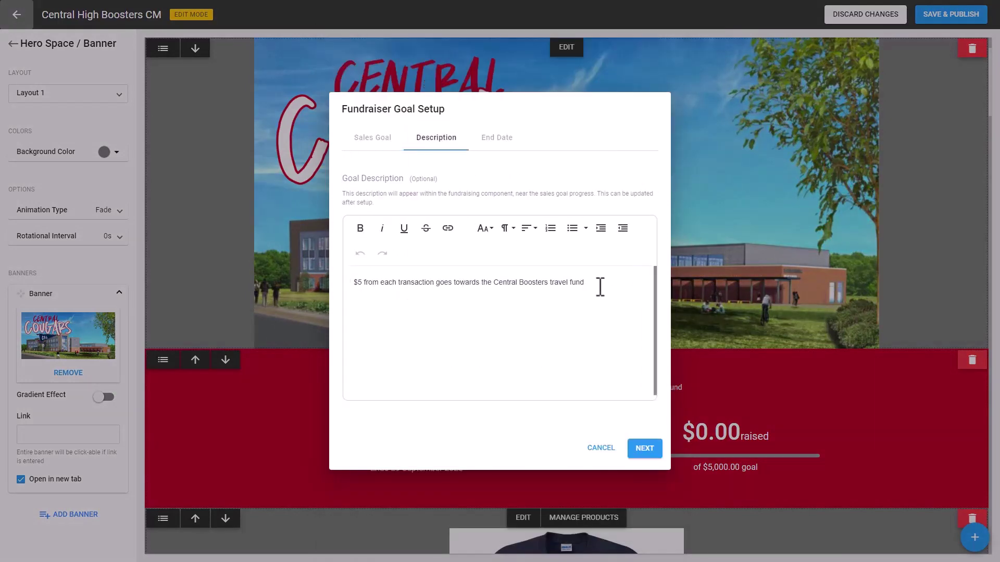
{"action": "left_click", "coordinate": [382, 139]}
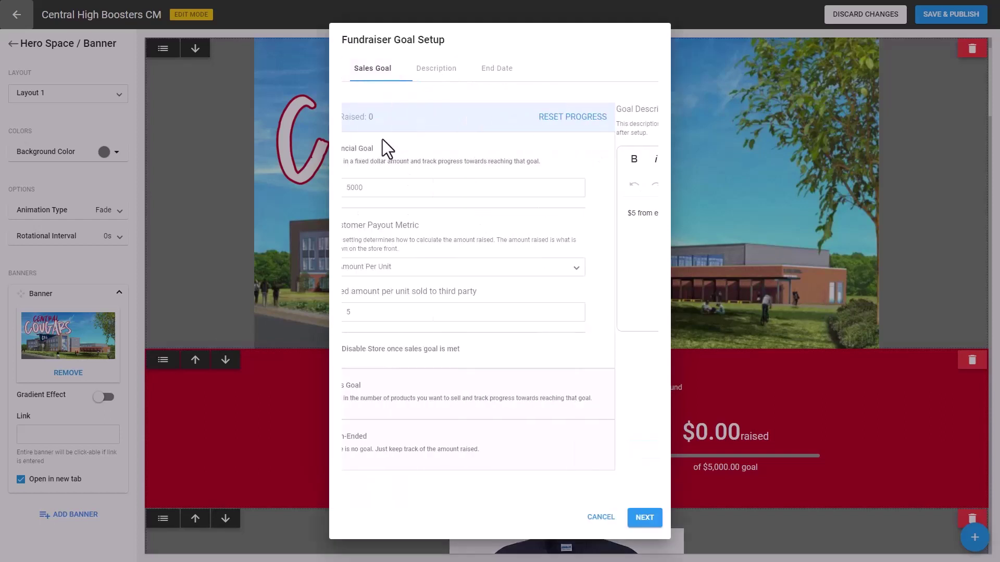
{"action": "left_click", "coordinate": [501, 74]}
{"action": "left_click", "coordinate": [634, 490]}
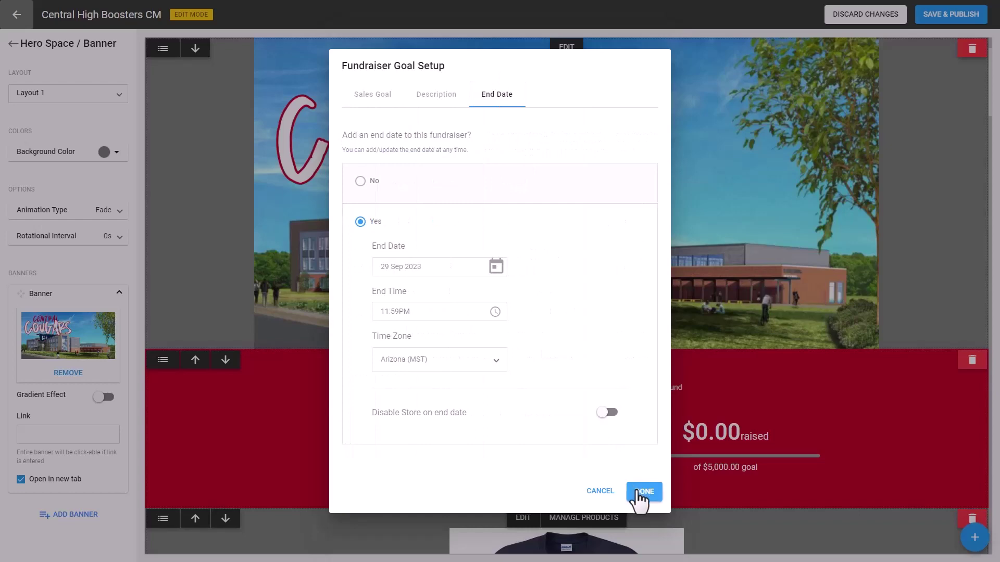
{"action": "scroll", "coordinate": [780, 391], "scroll_direction": "down", "scroll_amount": 2}
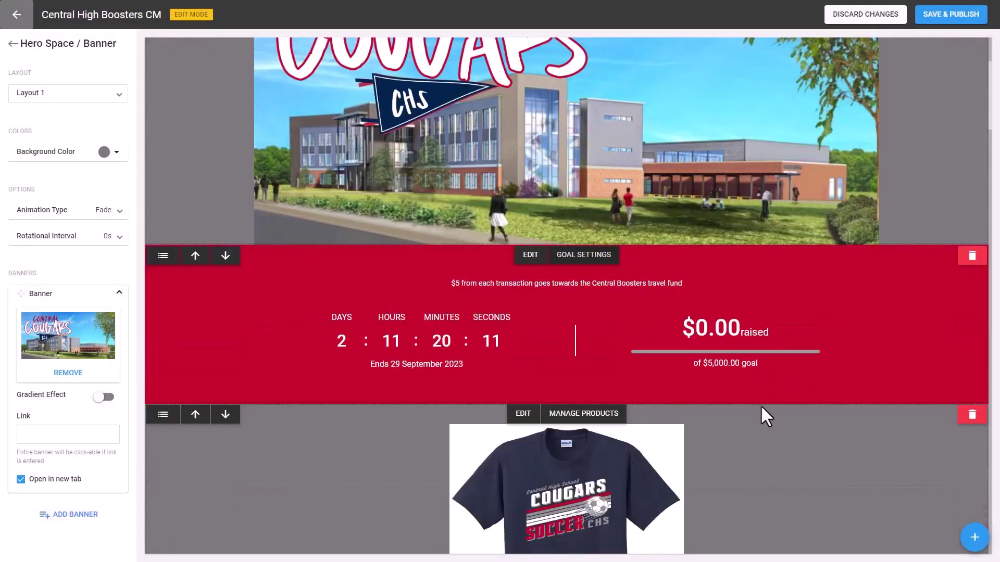
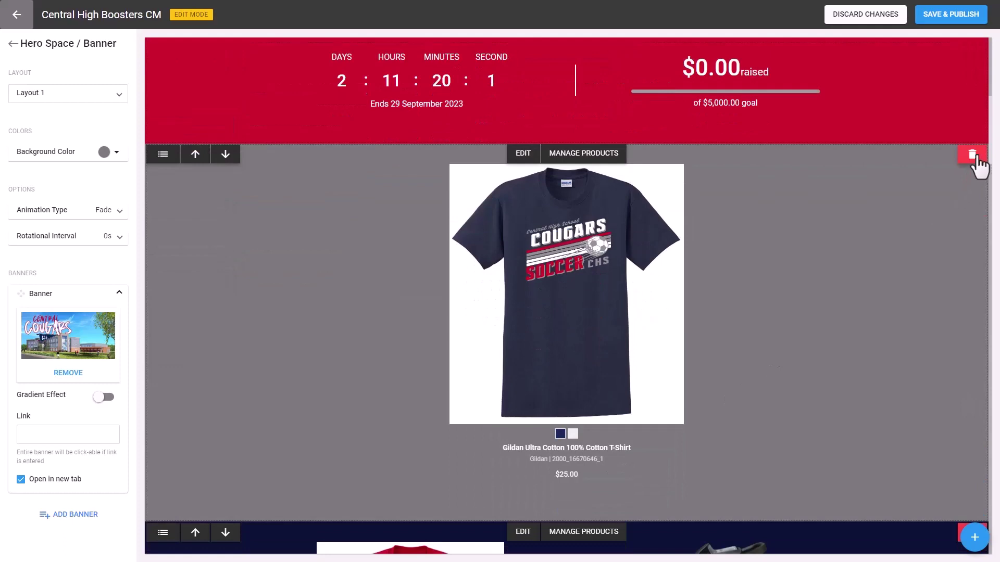
Step: Remove the single-shirt component below the fundraiser and add a Featured Products Layout 1 component, starting from scratch
{"action": "left_click", "coordinate": [972, 156]}
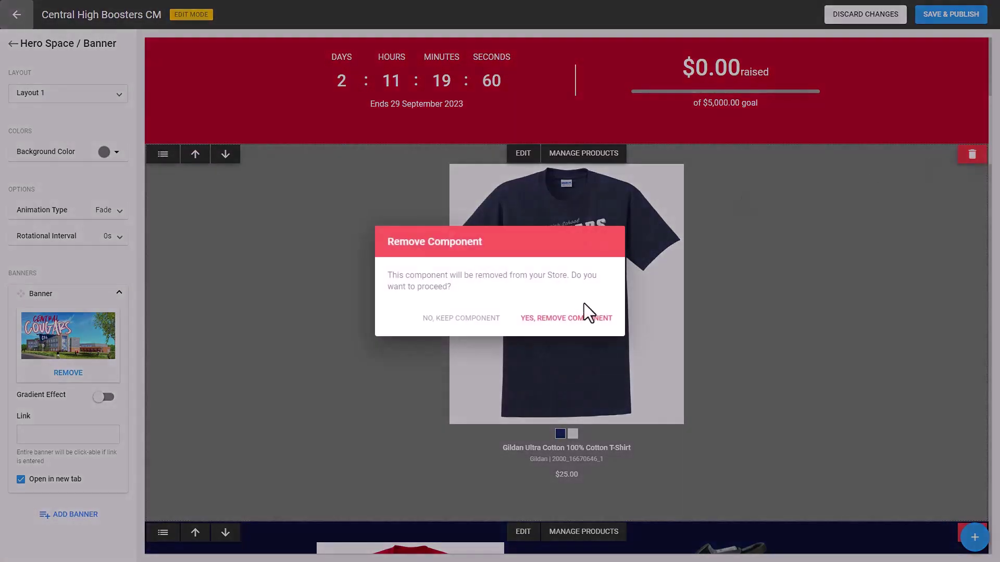
{"action": "left_click", "coordinate": [560, 319]}
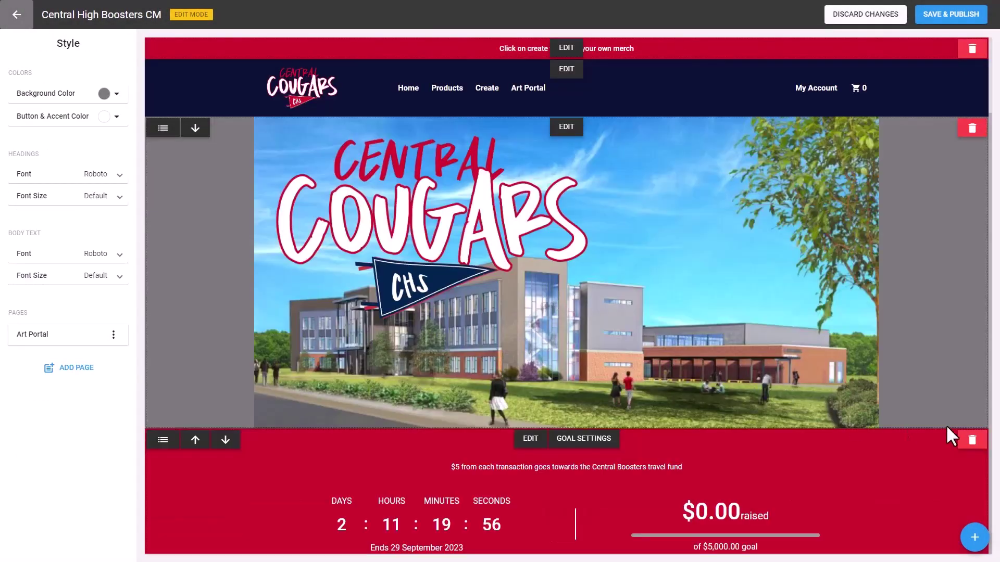
{"action": "left_click", "coordinate": [974, 539]}
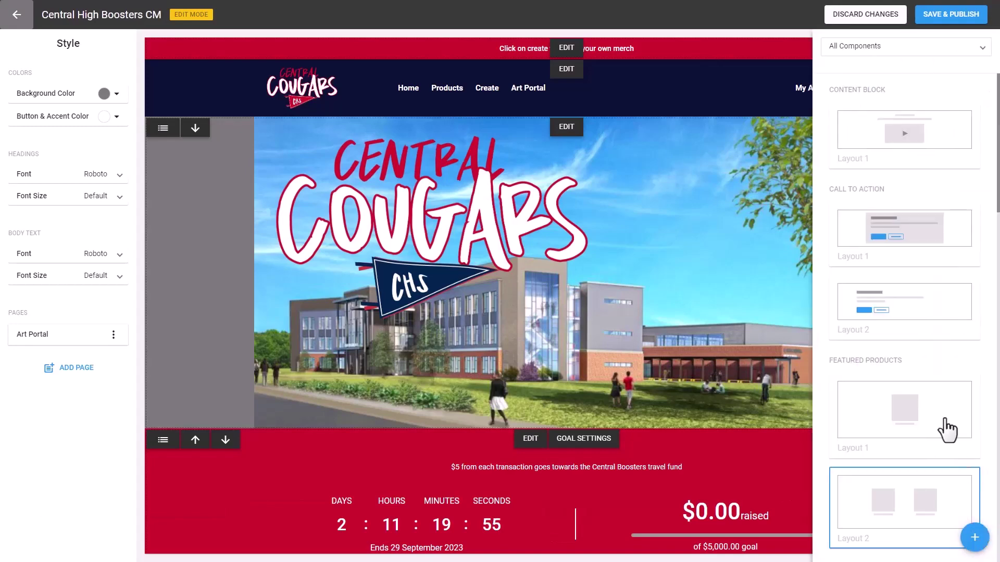
{"action": "scroll", "coordinate": [941, 290], "scroll_direction": "down", "scroll_amount": 3}
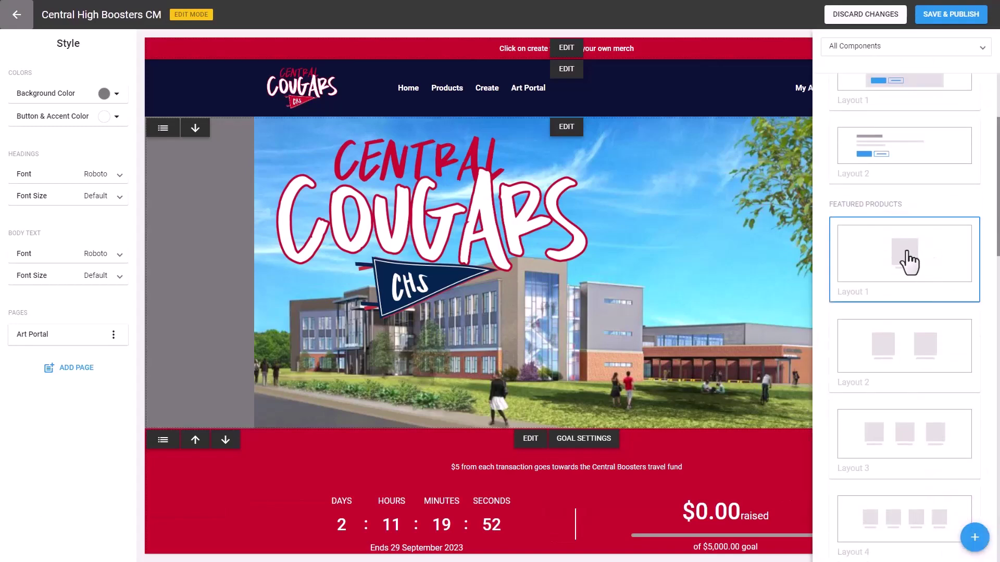
{"action": "left_click", "coordinate": [924, 259]}
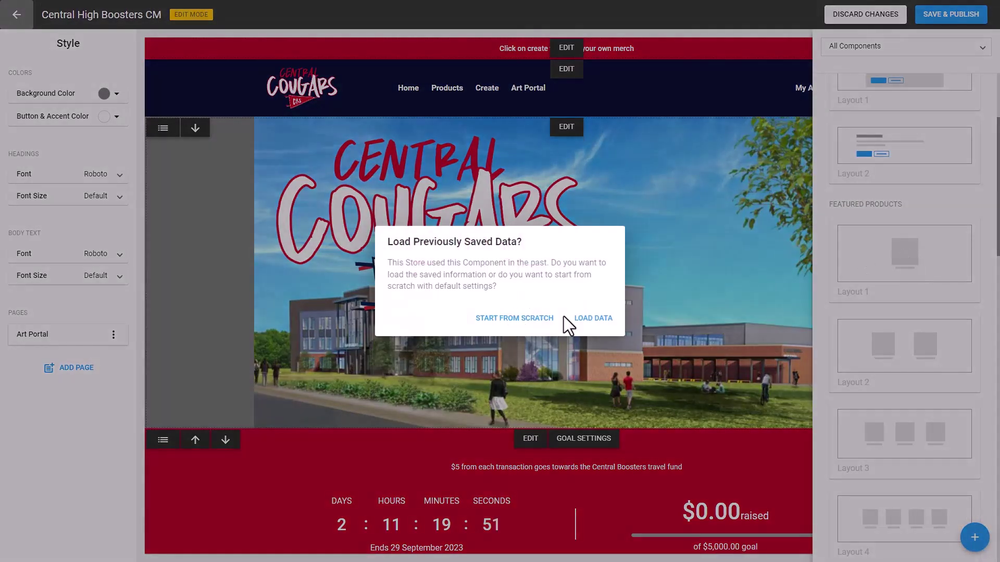
{"action": "left_click", "coordinate": [534, 318]}
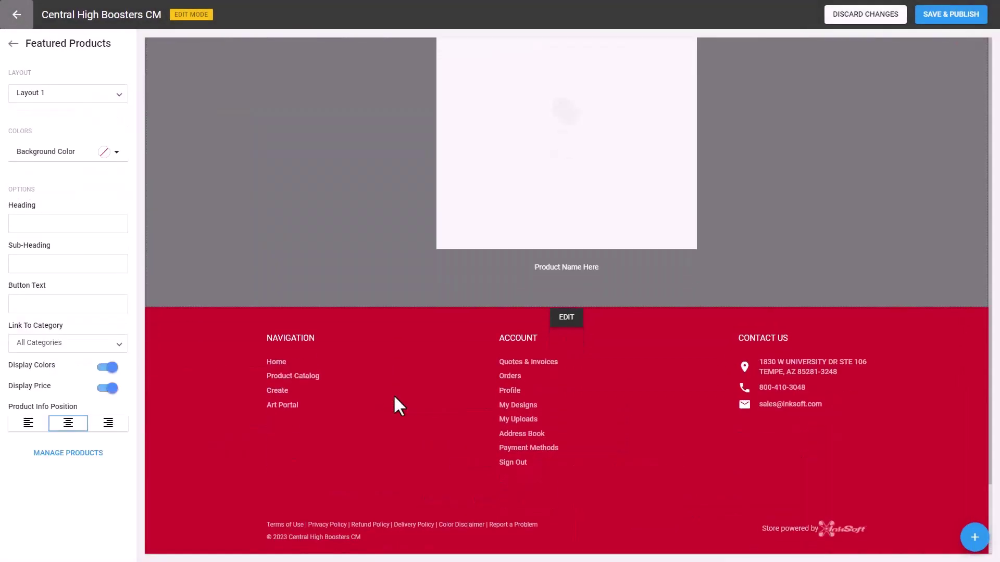
Step: Reorder the store components so the new, empty Featured Products Layout 1 sits directly below the Fundraiser
{"action": "scroll", "coordinate": [397, 358], "scroll_direction": "up", "scroll_amount": 5}
{"action": "left_click", "coordinate": [163, 244]}
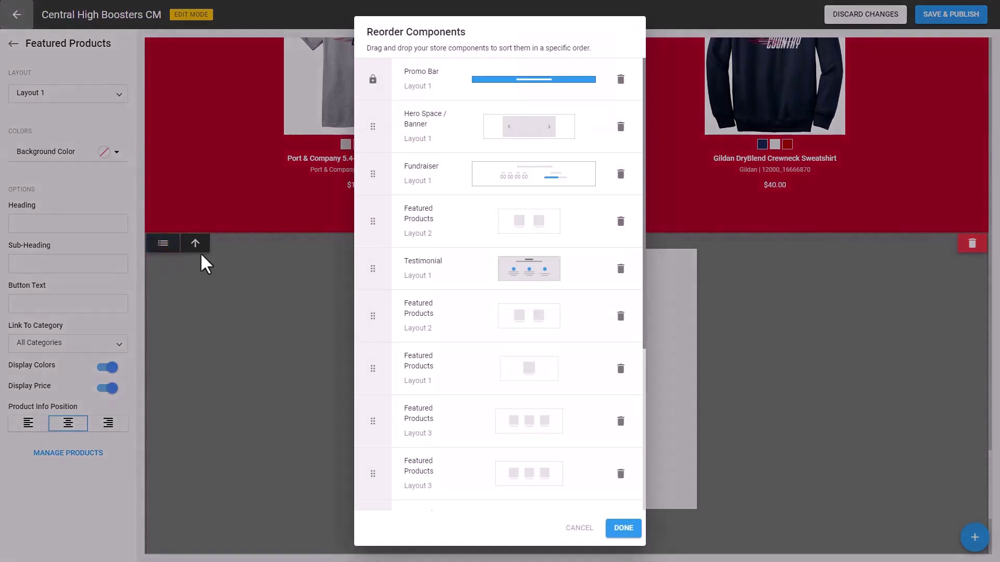
{"action": "scroll", "coordinate": [429, 417], "scroll_direction": "down", "scroll_amount": 5}
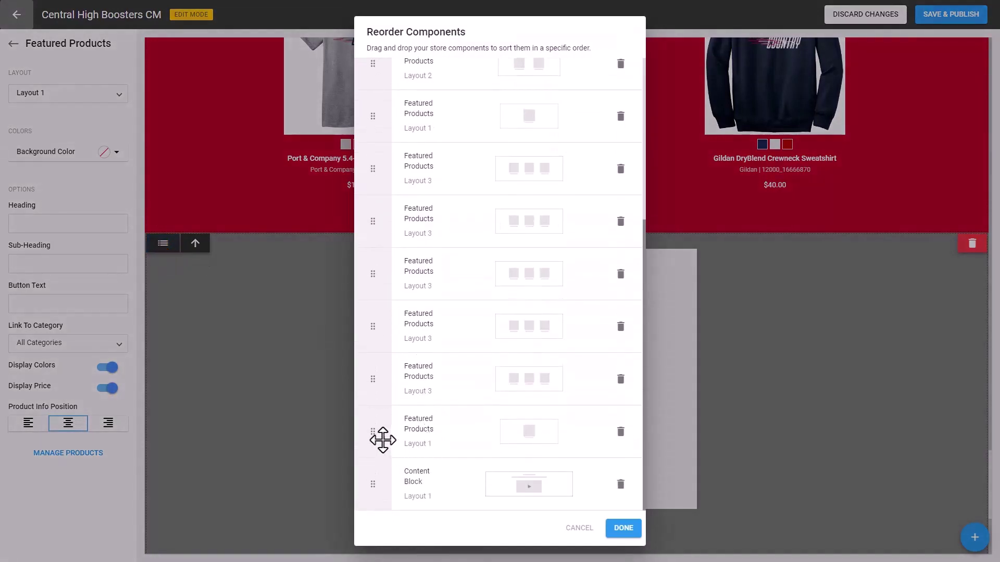
{"action": "left_click_drag", "start_coordinate": [382, 439], "coordinate": [379, 142]}
{"action": "left_click", "coordinate": [623, 528]}
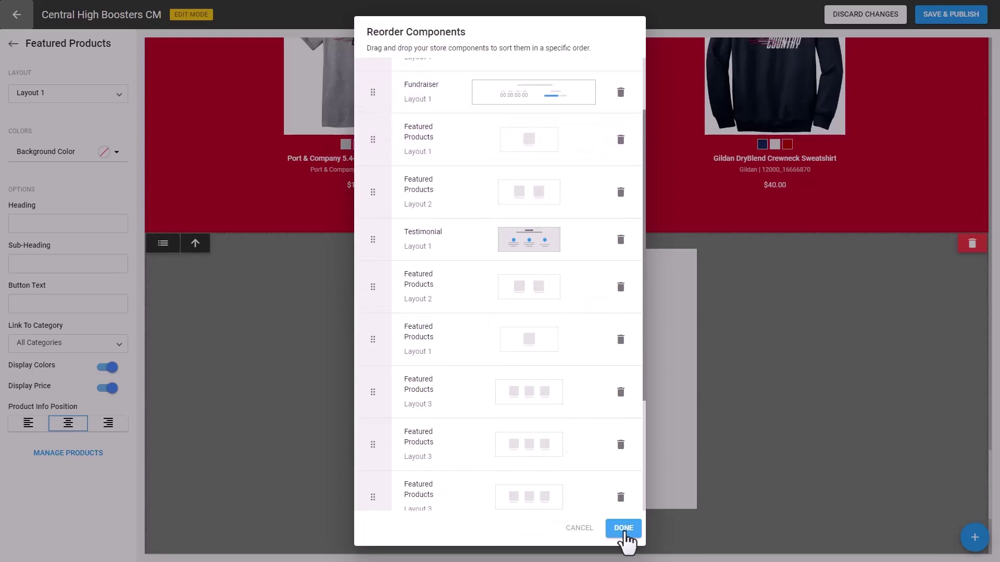
{"action": "scroll", "coordinate": [702, 405], "scroll_direction": "down", "scroll_amount": 5}
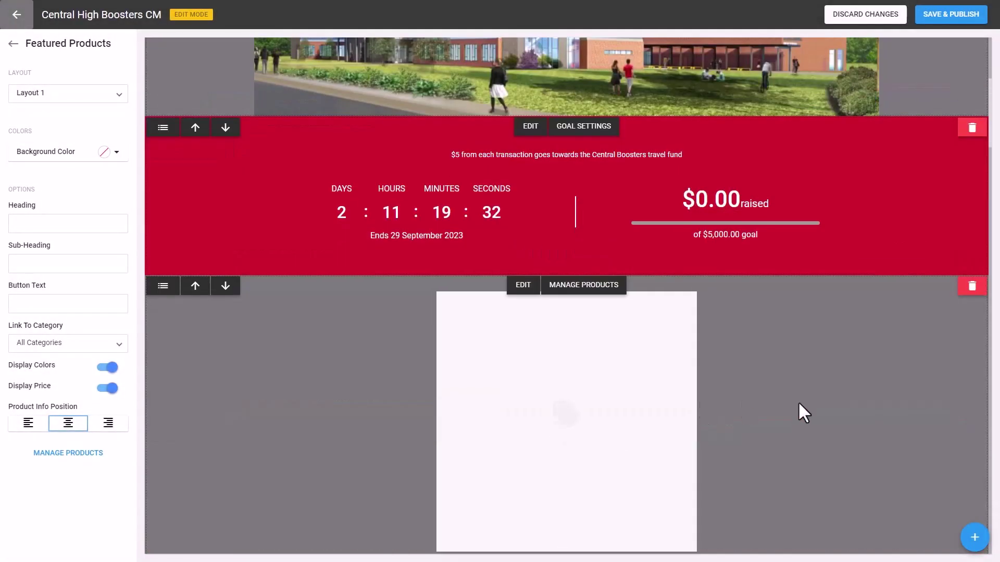
Step: Save and publish the store style changes, leave style editing and show the store's active products
{"action": "left_click", "coordinate": [958, 14]}
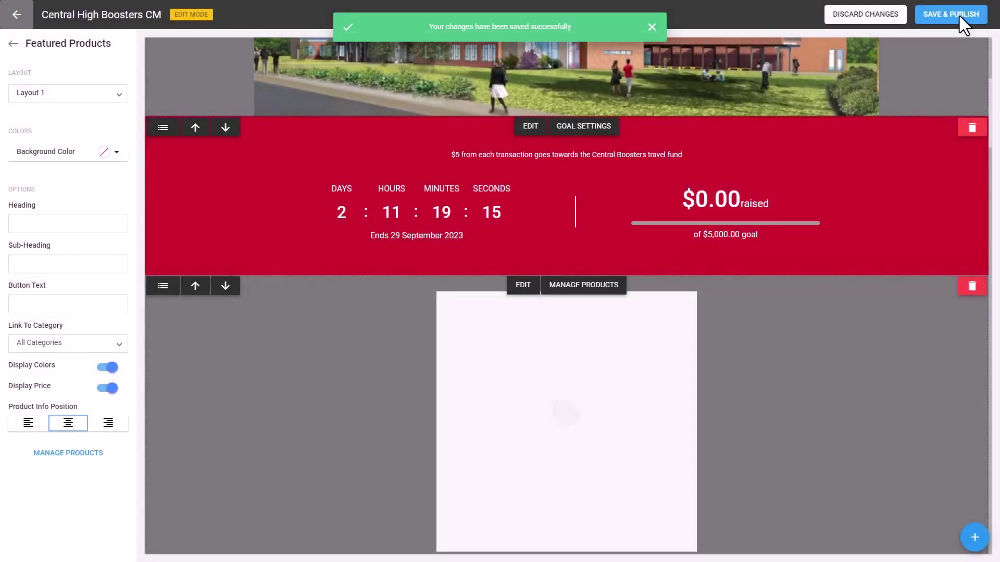
{"action": "left_click", "coordinate": [16, 16]}
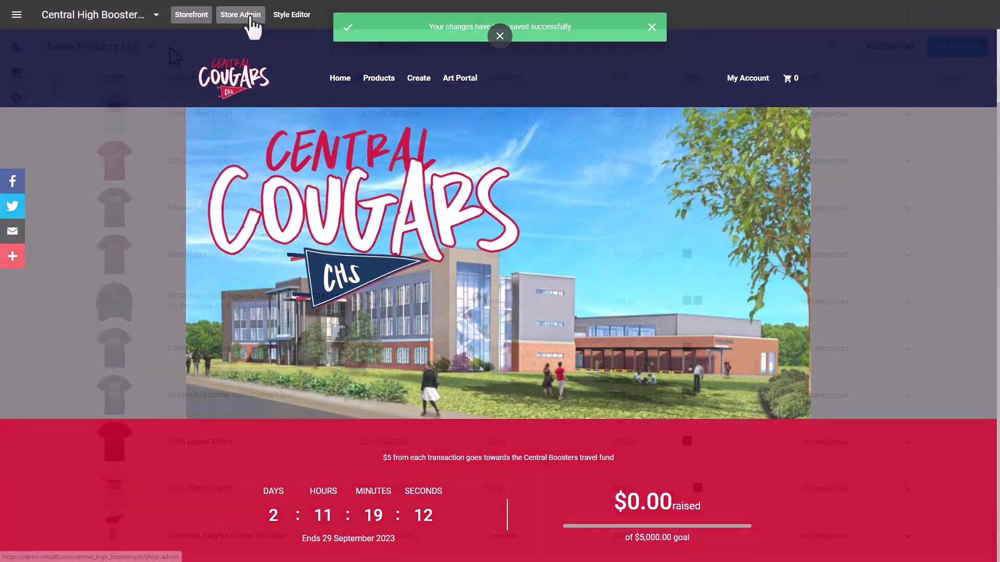
{"action": "left_click", "coordinate": [240, 14]}
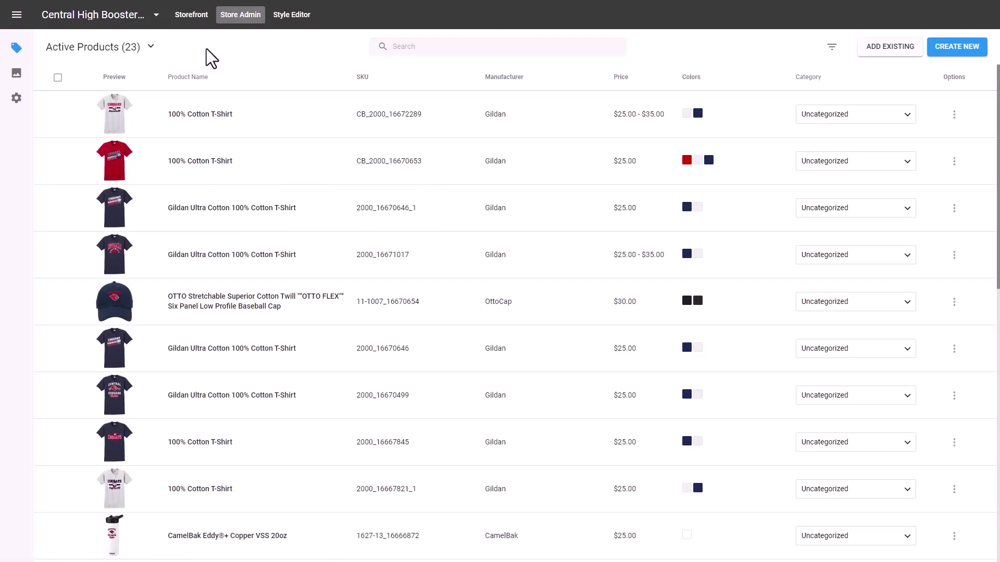
Step: Start a new product from the Gildan Ultra Cotton 100% Cotton T-Shirt and add Navy to its selected colors
{"action": "left_click", "coordinate": [958, 48]}
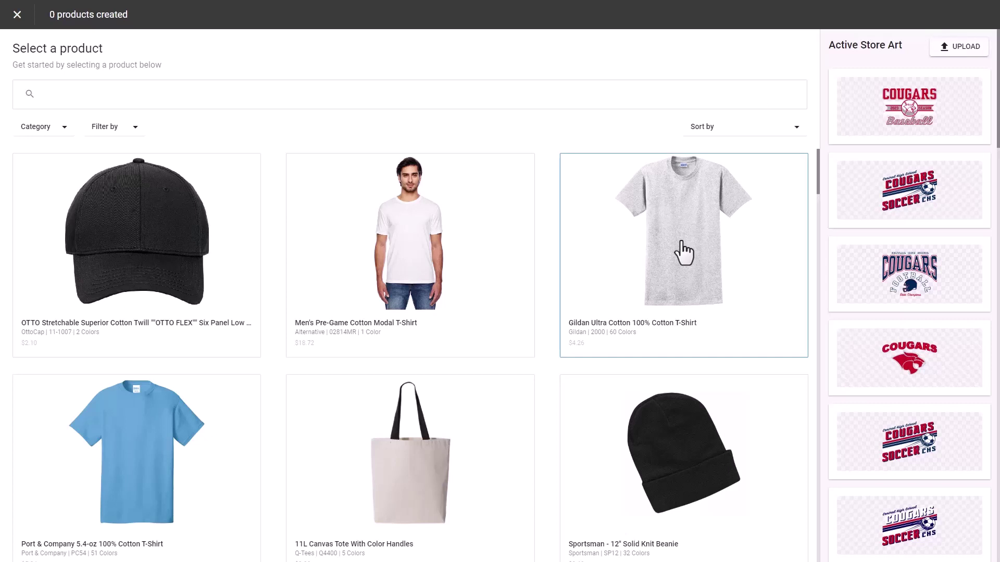
{"action": "left_click", "coordinate": [698, 235]}
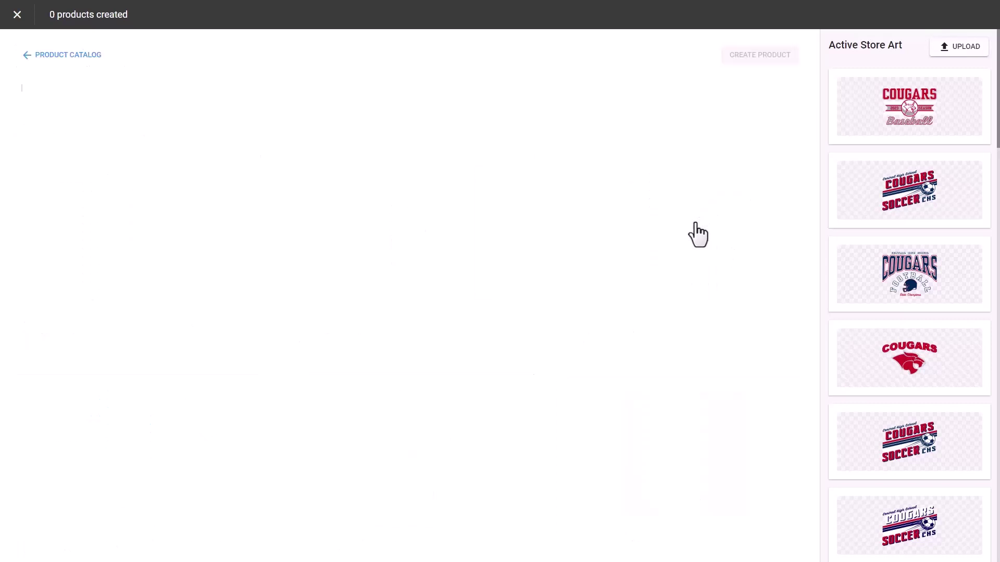
{"action": "left_click", "coordinate": [56, 190]}
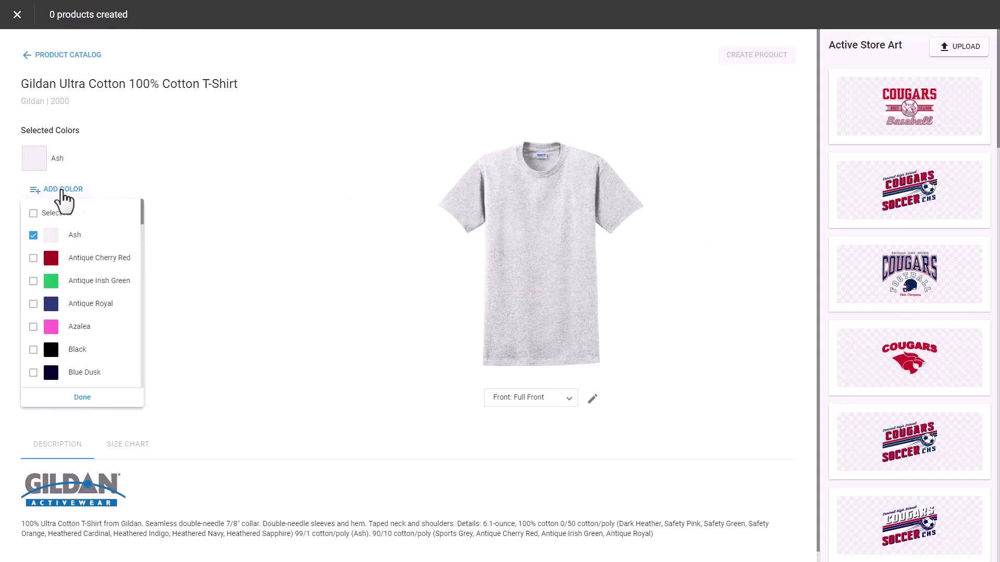
{"action": "left_click_drag", "start_coordinate": [142, 216], "coordinate": [142, 230]}
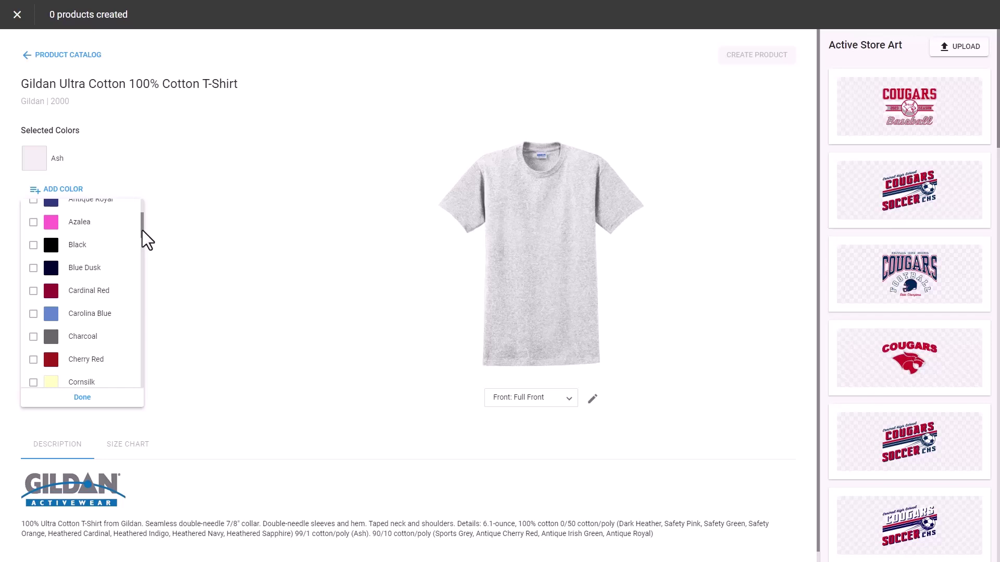
{"action": "left_click_drag", "start_coordinate": [142, 230], "coordinate": [138, 323]}
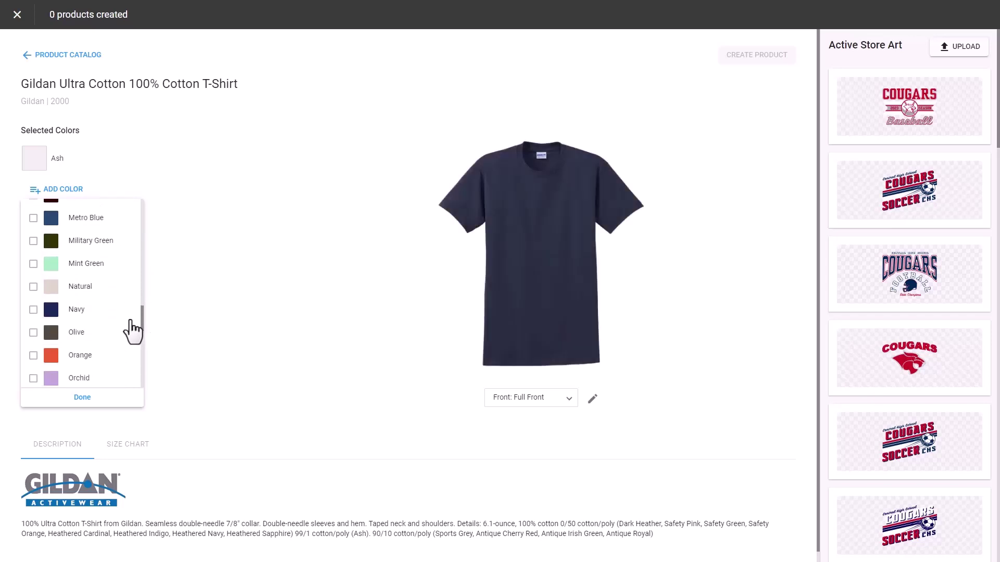
{"action": "left_click", "coordinate": [33, 310]}
{"action": "left_click", "coordinate": [44, 182]}
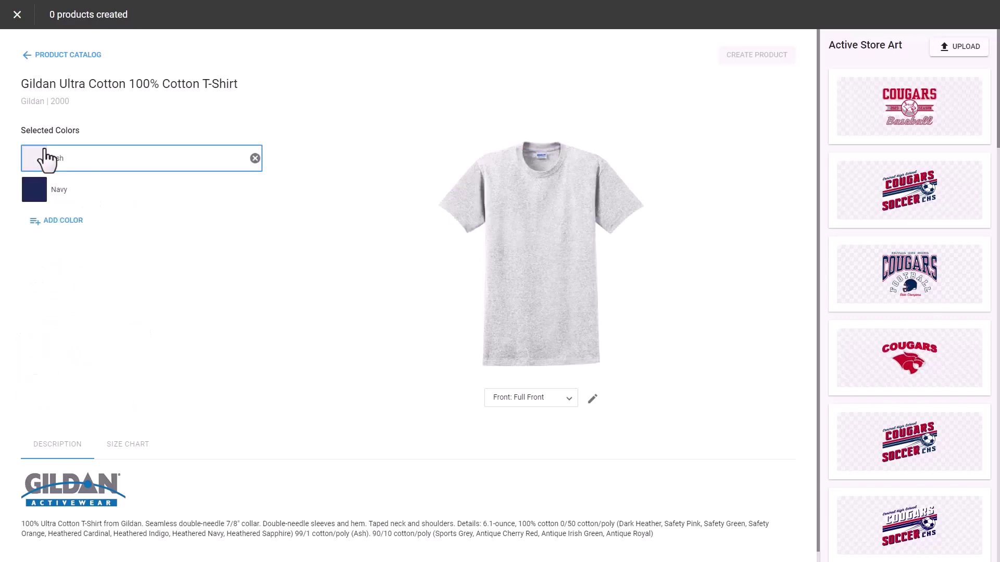
Step: Upload the print file Central Soccer 01 PDF to the active store art
{"action": "left_click", "coordinate": [958, 47]}
{"action": "left_click", "coordinate": [433, 244]}
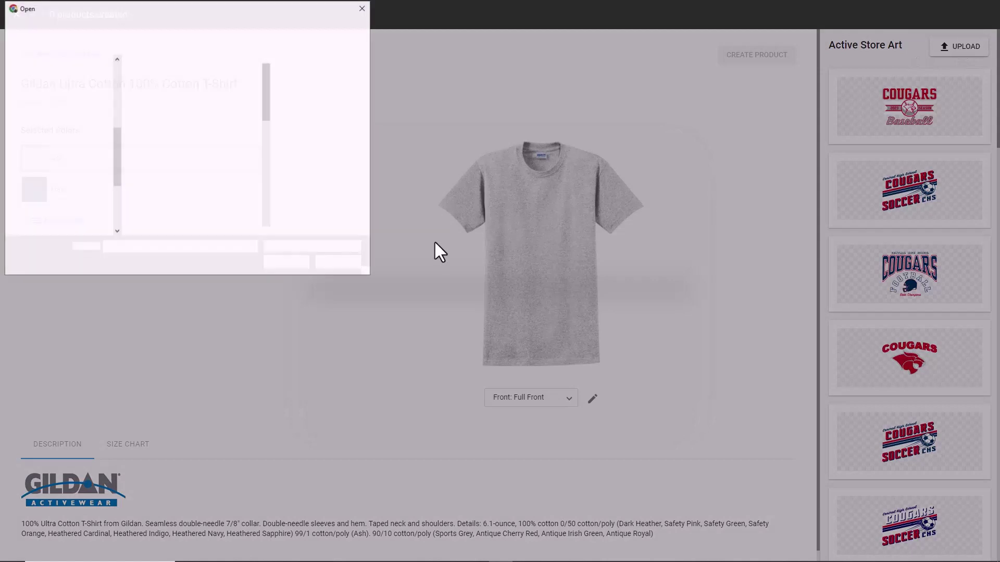
{"action": "scroll", "coordinate": [210, 147], "scroll_direction": "down", "scroll_amount": 4}
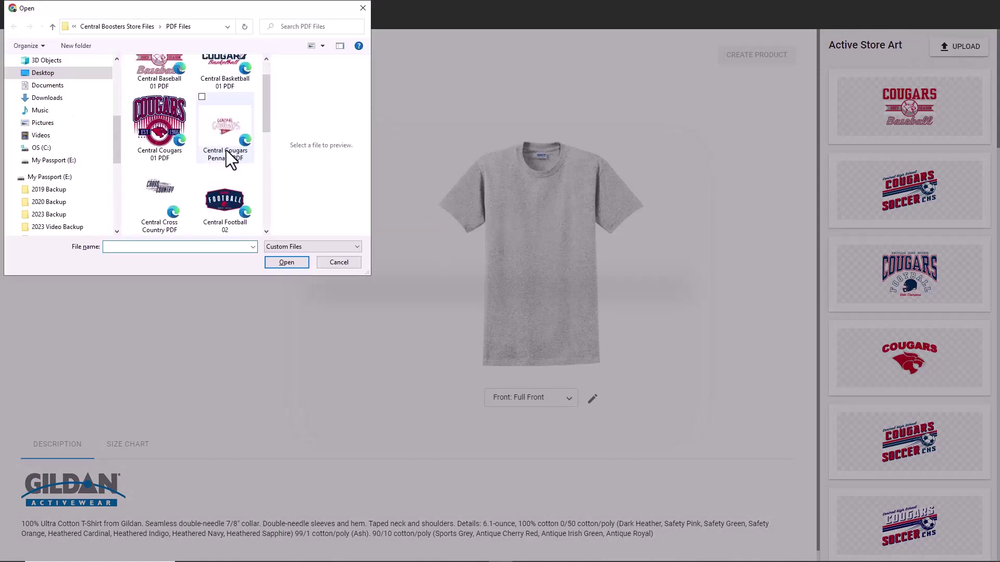
{"action": "left_click", "coordinate": [172, 193]}
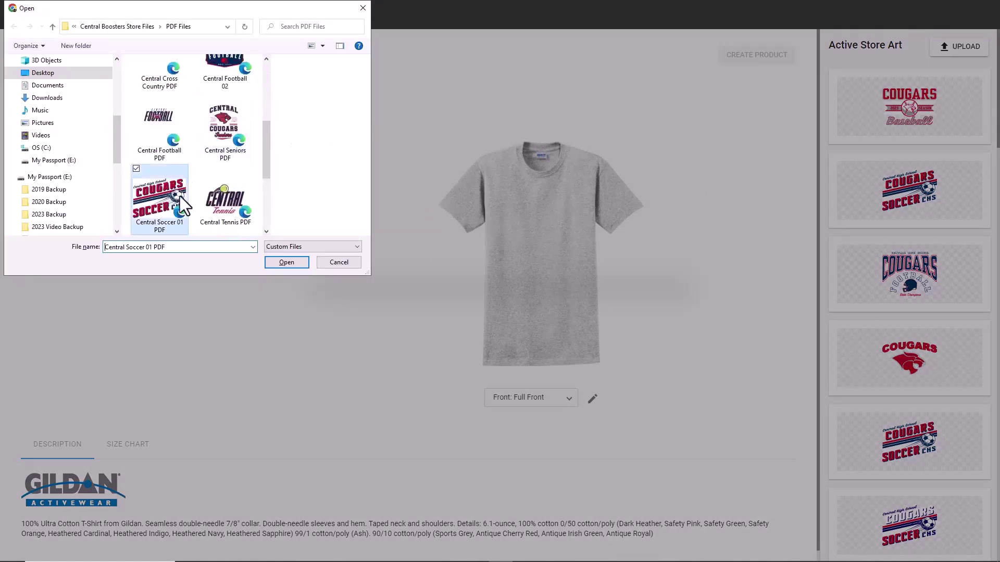
{"action": "left_click", "coordinate": [287, 262]}
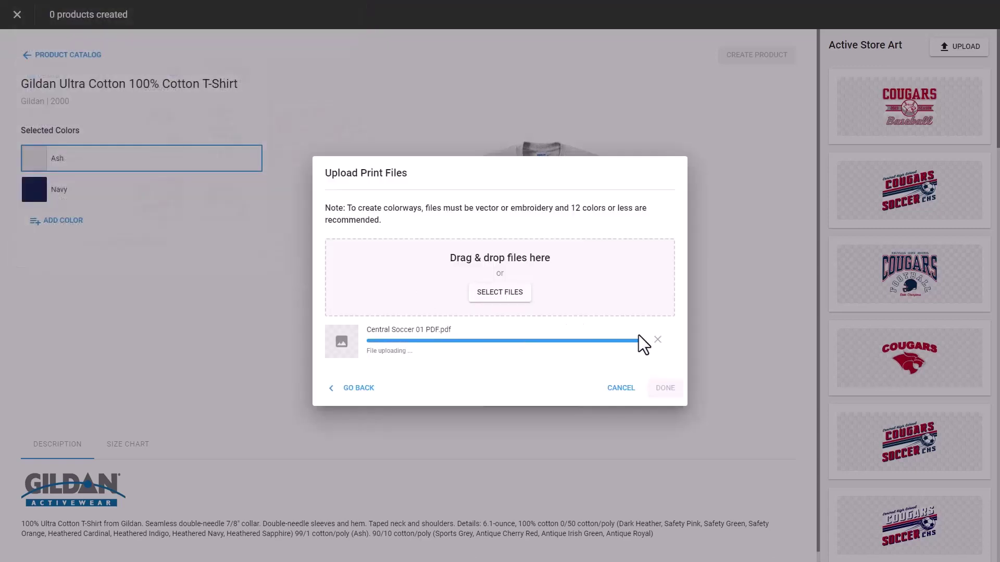
{"action": "left_click", "coordinate": [667, 394]}
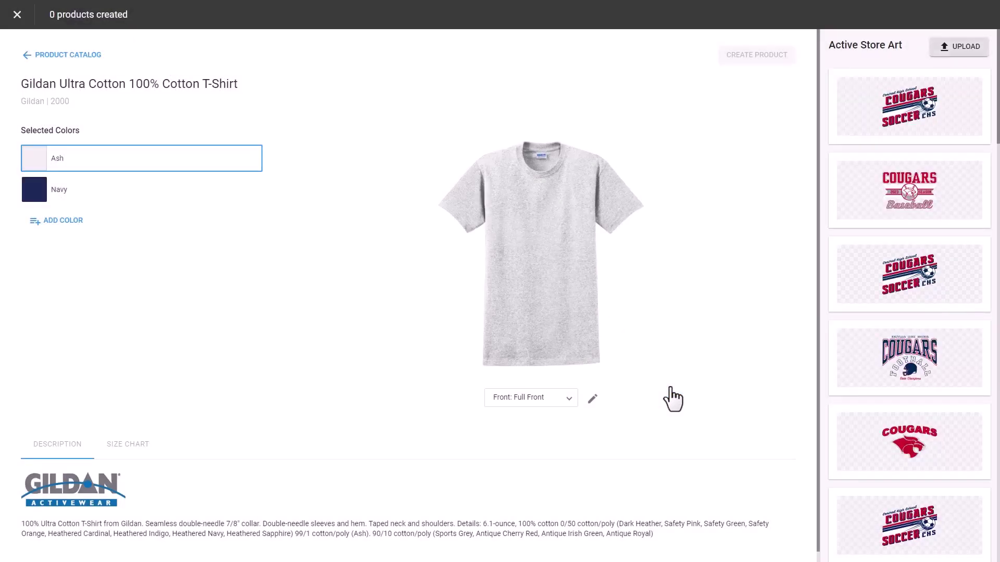
Step: Place the uploaded Cougars Soccer art on the T-shirt's full front and shift it slightly upward
{"action": "left_click", "coordinate": [924, 122]}
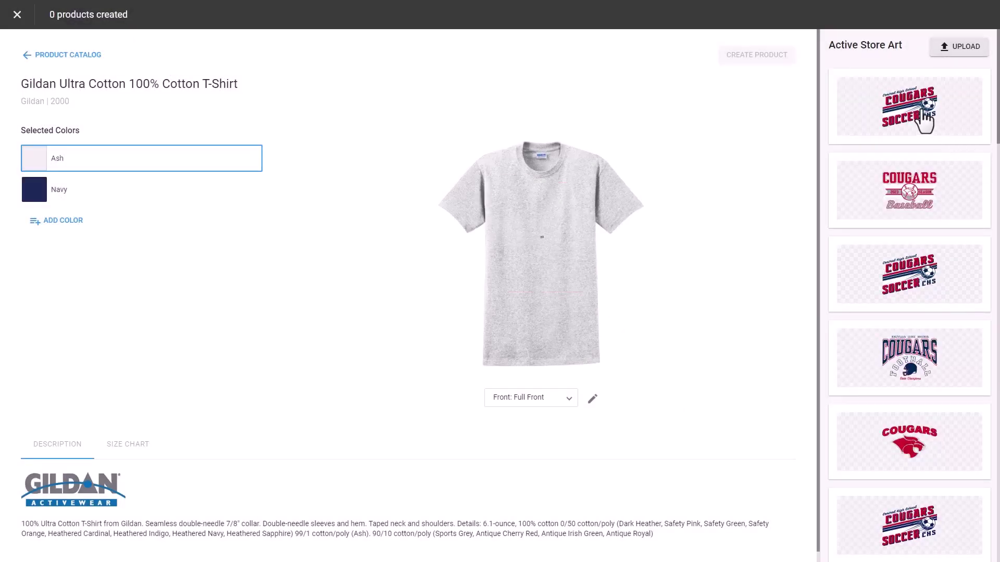
{"action": "left_click_drag", "start_coordinate": [554, 244], "coordinate": [553, 230]}
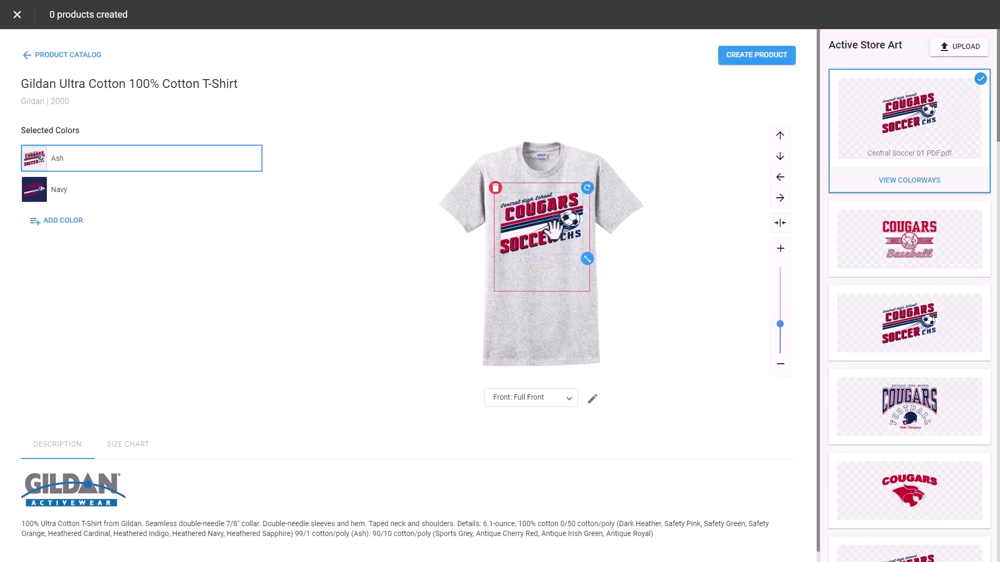
Step: Try the soccer art at the Left Chest print location and return it to Full Front
{"action": "left_click", "coordinate": [567, 400]}
{"action": "left_click", "coordinate": [522, 379]}
{"action": "left_click", "coordinate": [572, 401]}
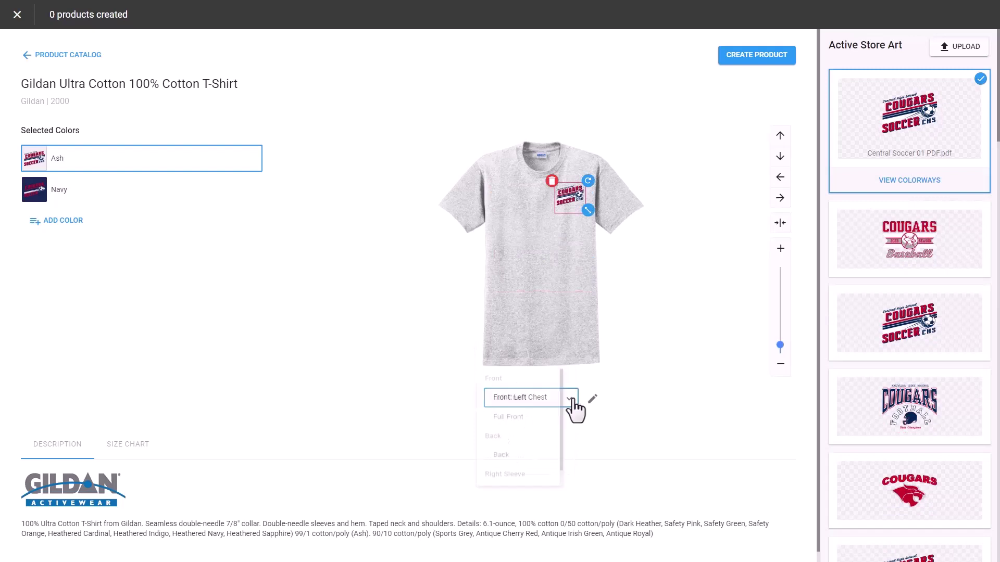
{"action": "left_click", "coordinate": [513, 420]}
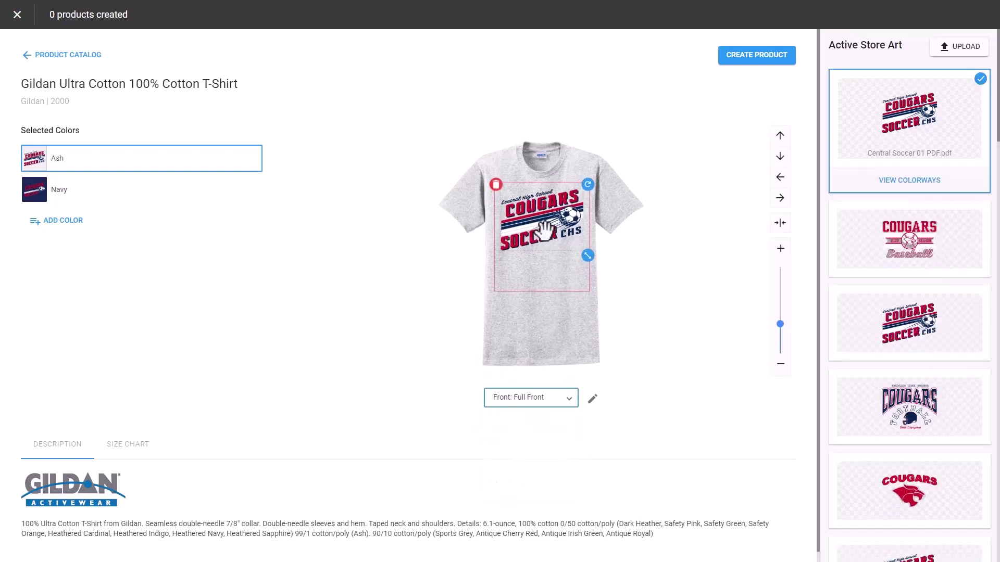
Step: For the Navy shirt, create and save a colorway of the soccer art that replaces its dark blue with gray #909090
{"action": "left_click", "coordinate": [37, 190]}
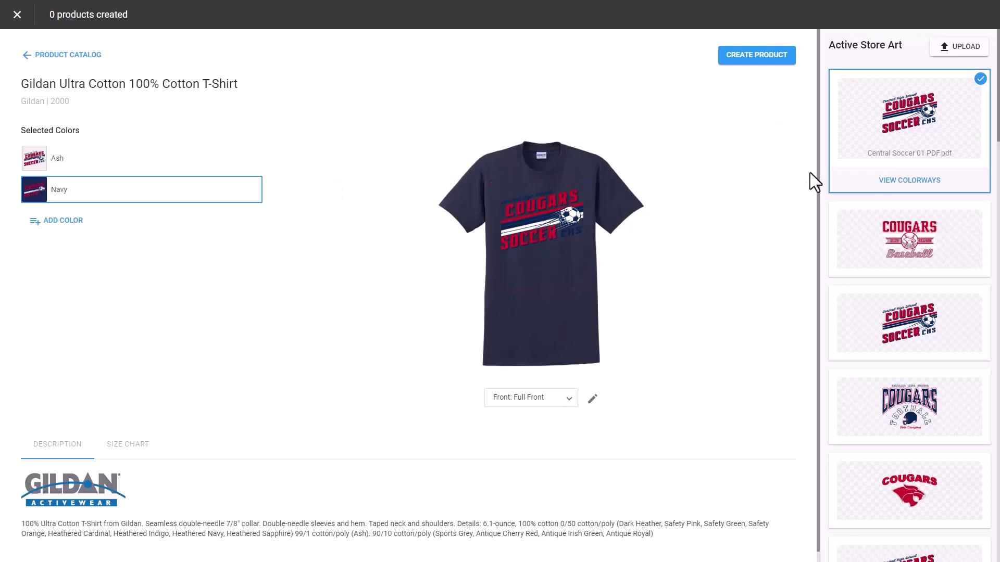
{"action": "left_click", "coordinate": [910, 182]}
{"action": "left_click", "coordinate": [914, 222]}
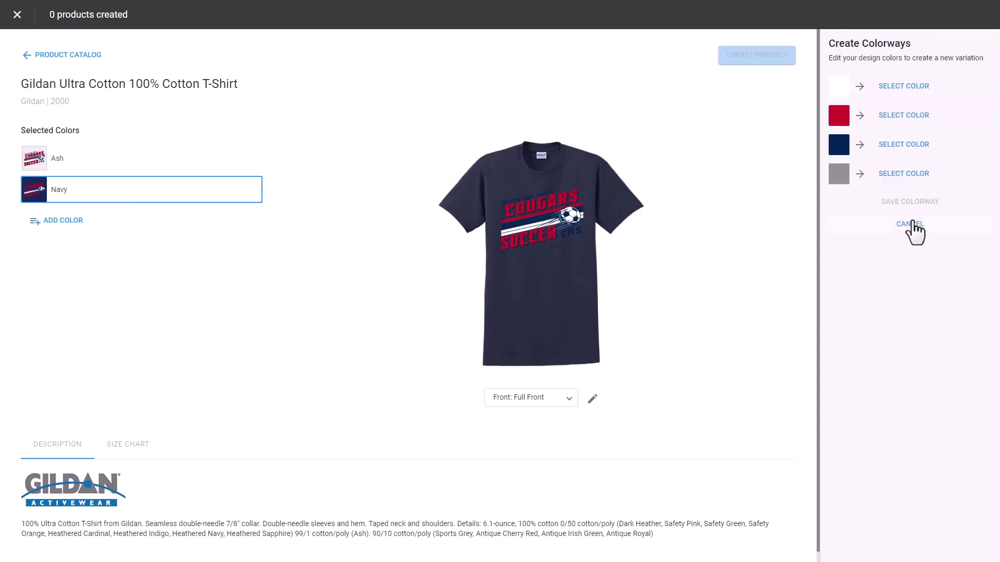
{"action": "left_click", "coordinate": [908, 148]}
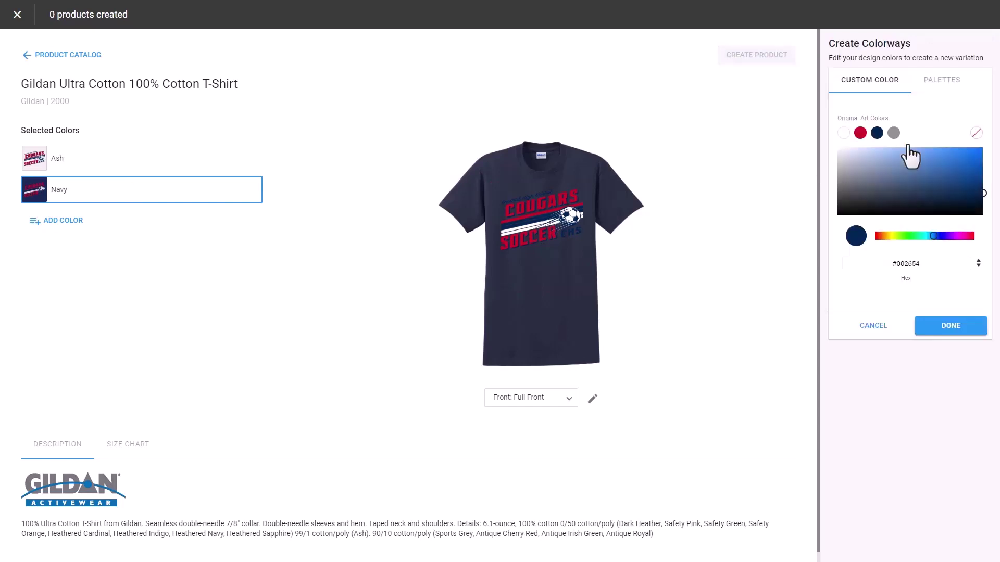
{"action": "left_click", "coordinate": [894, 133]}
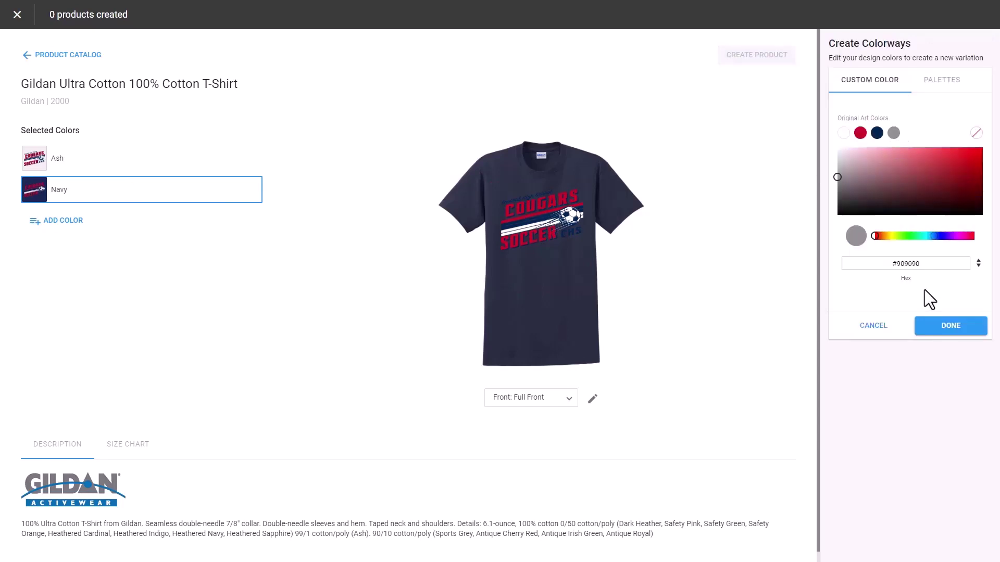
{"action": "left_click", "coordinate": [950, 326]}
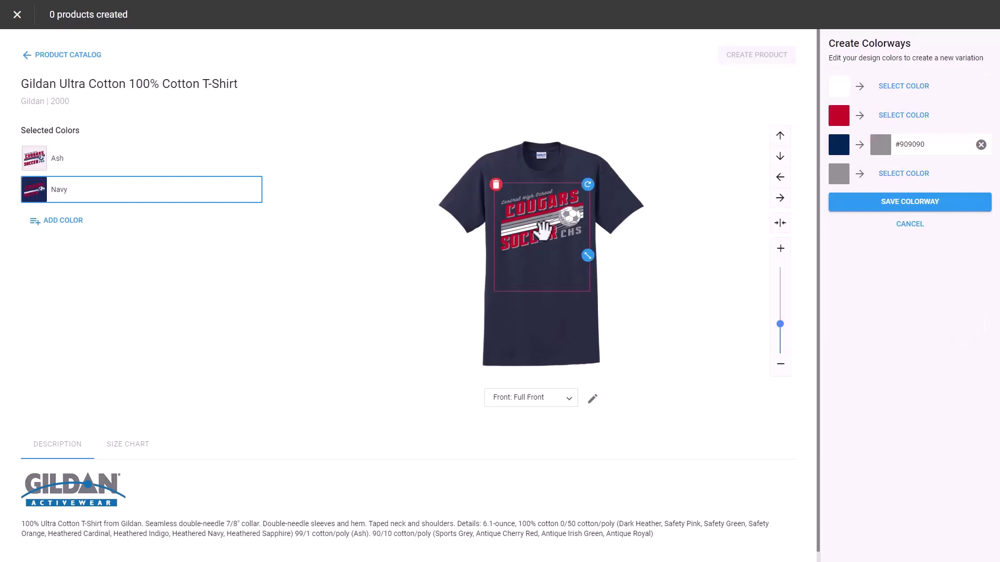
{"action": "left_click", "coordinate": [894, 204]}
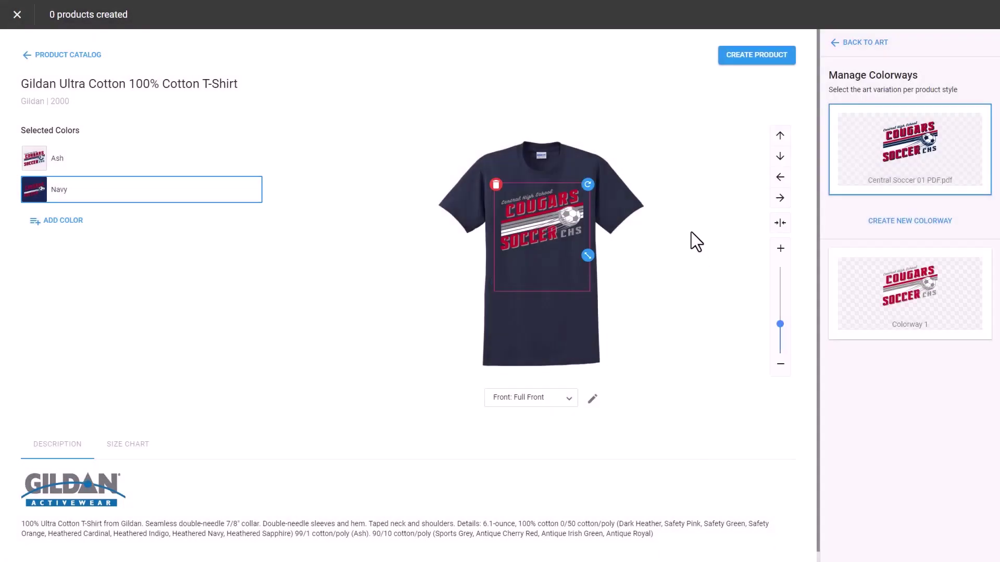
{"action": "left_click", "coordinate": [60, 163]}
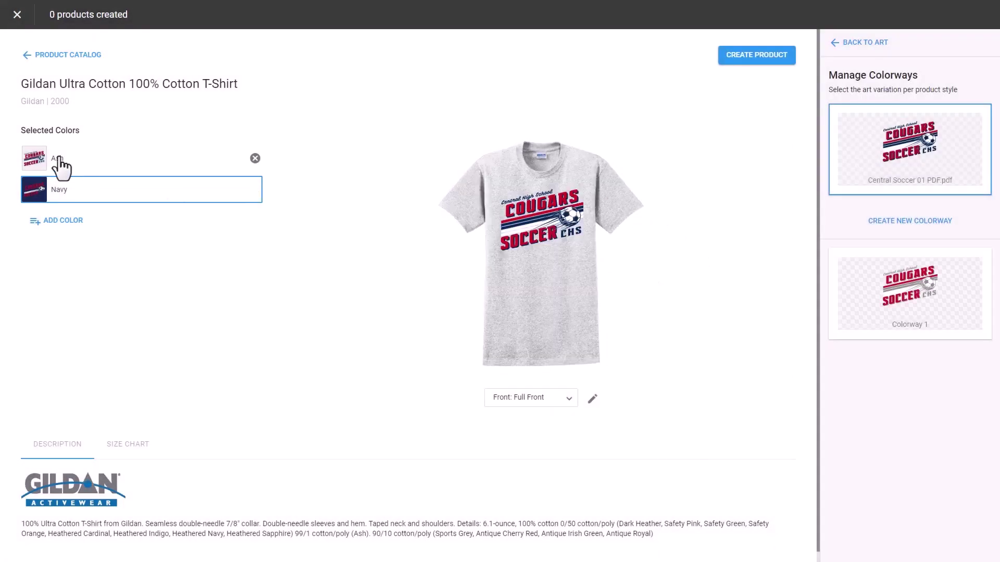
Step: Apply Colorway 1 of the soccer art to the Navy shirt and create the product
{"action": "left_click", "coordinate": [60, 192]}
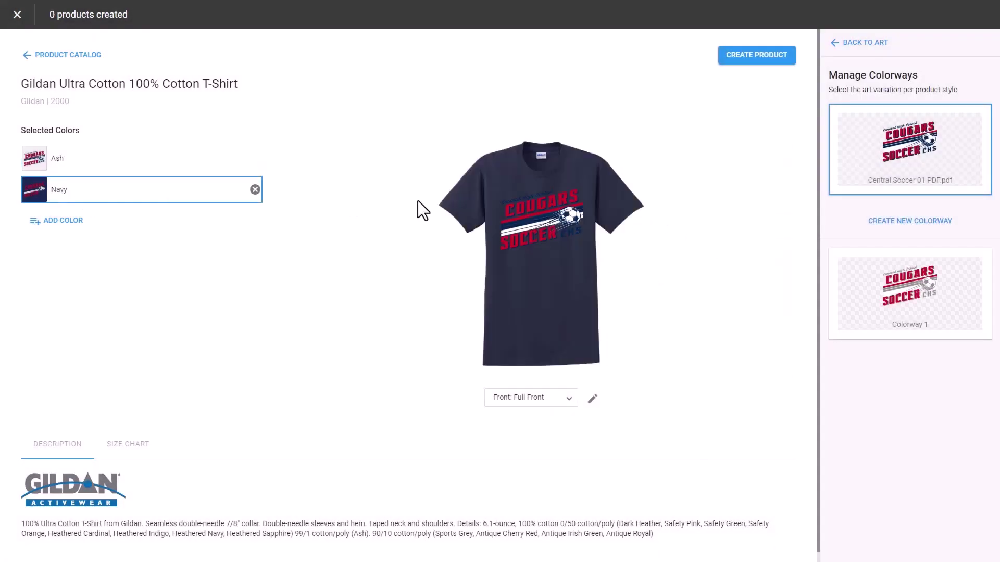
{"action": "left_click", "coordinate": [850, 283]}
{"action": "mouse_move", "coordinate": [685, 293]}
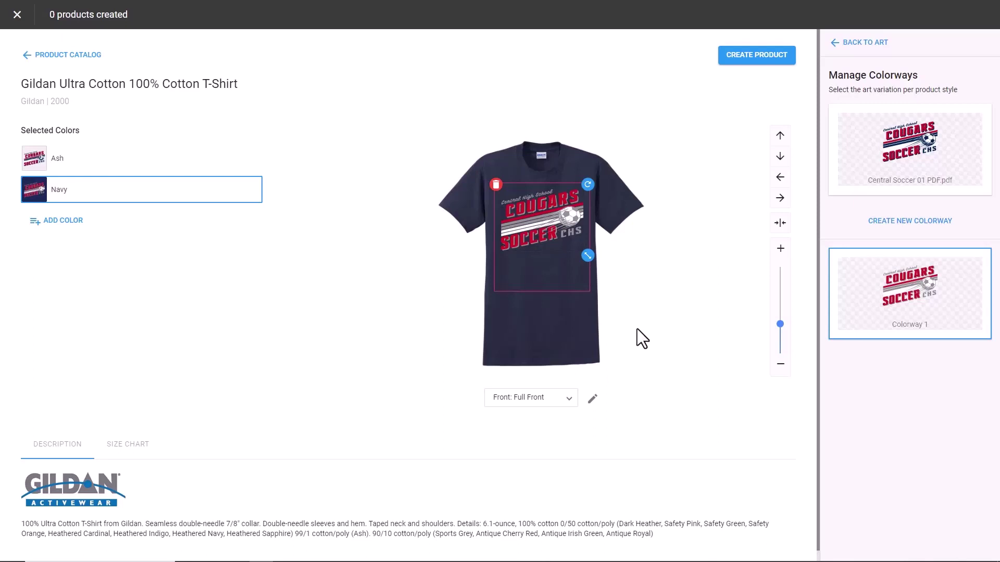
{"action": "left_click", "coordinate": [296, 425]}
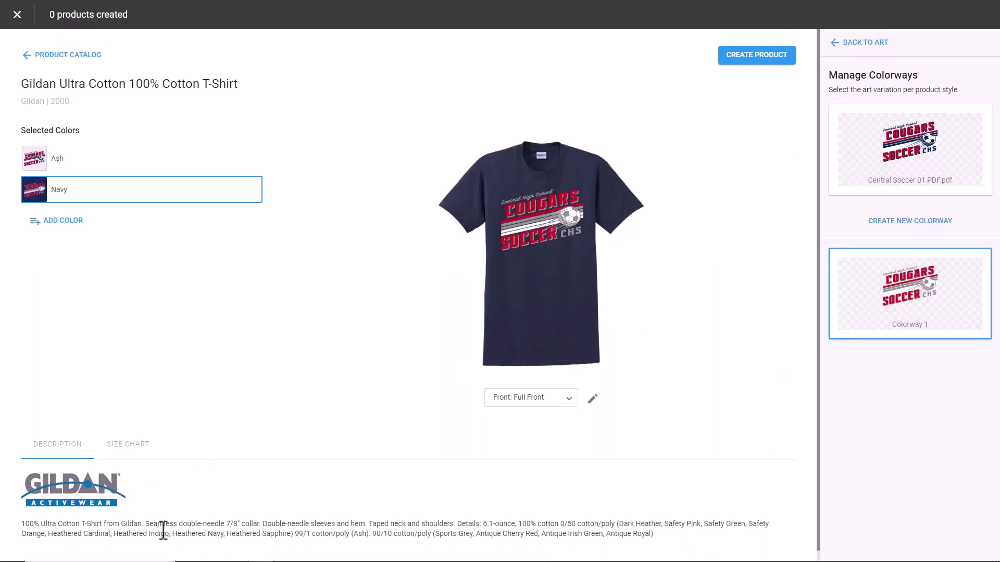
{"action": "left_click", "coordinate": [763, 54]}
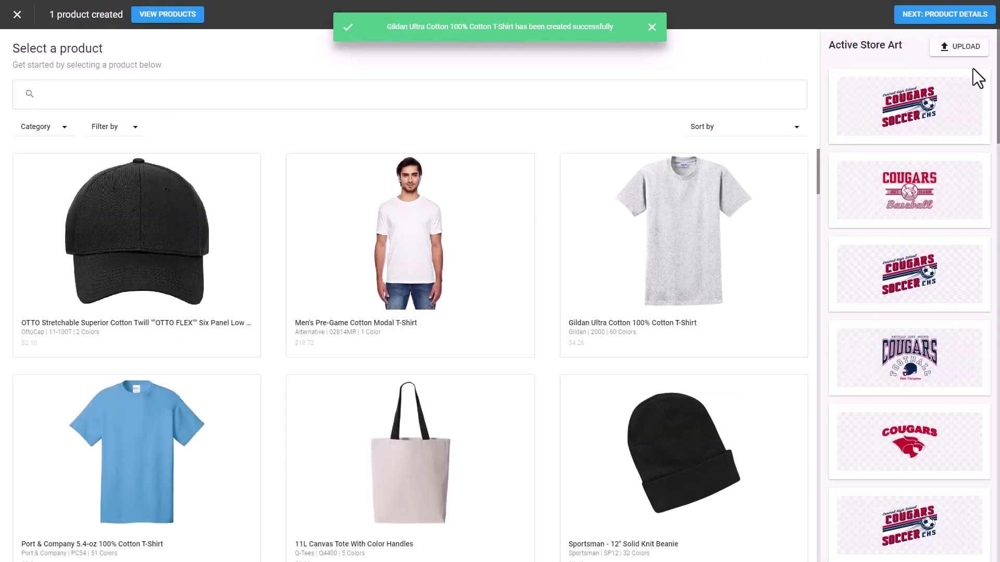
Step: Proceed to the product details and shorten the product name to 100% Cotton T-Shirt
{"action": "left_click", "coordinate": [964, 16]}
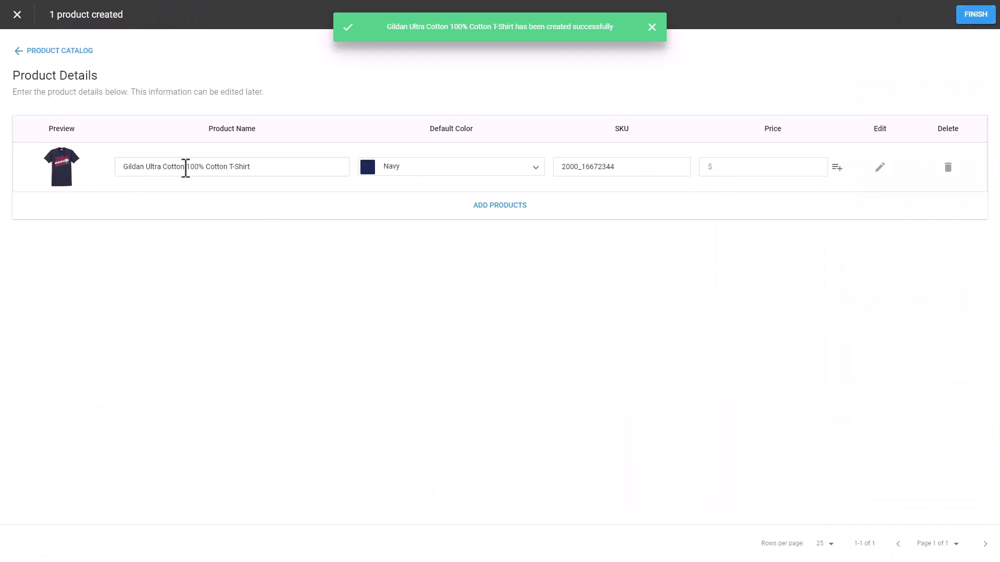
{"action": "left_click_drag", "start_coordinate": [188, 167], "coordinate": [103, 167]}
{"action": "key", "text": "BackSpace"}
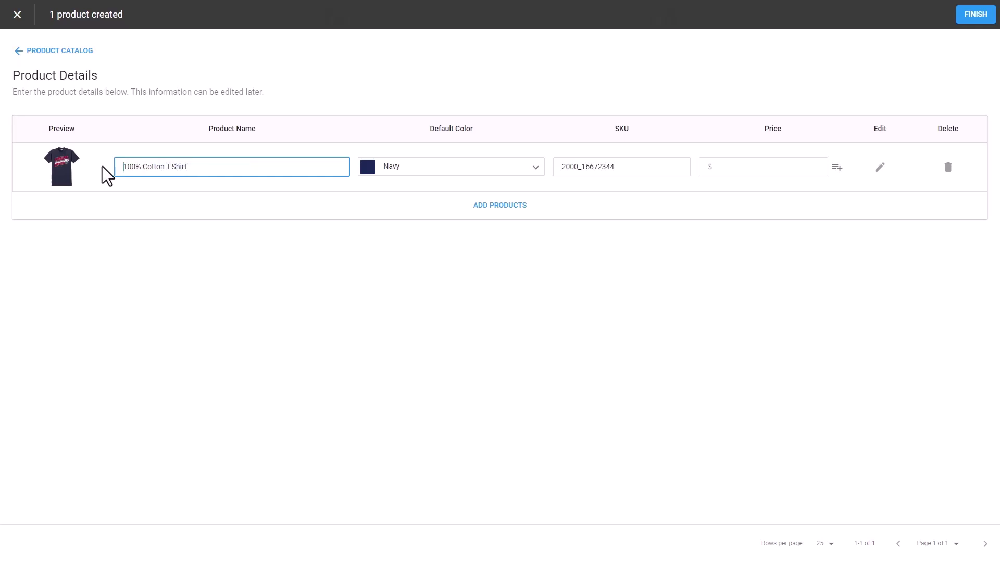
{"action": "left_click", "coordinate": [197, 284]}
Step: Choose Navy as the product's default color and add the prefix CB to its SKU
{"action": "left_click", "coordinate": [532, 168]}
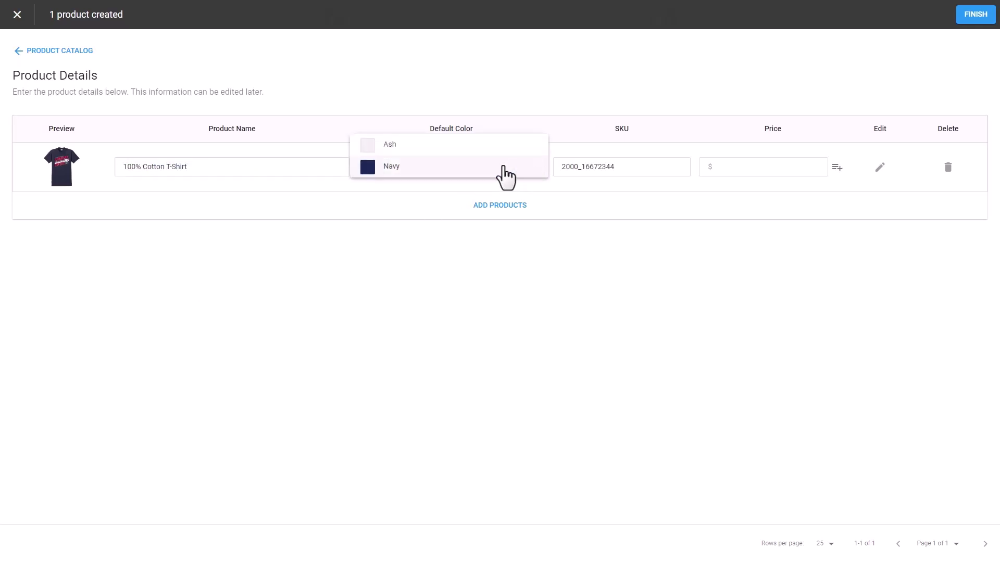
{"action": "left_click", "coordinate": [505, 172]}
{"action": "left_click", "coordinate": [561, 166]}
{"action": "type", "text": "CB"}
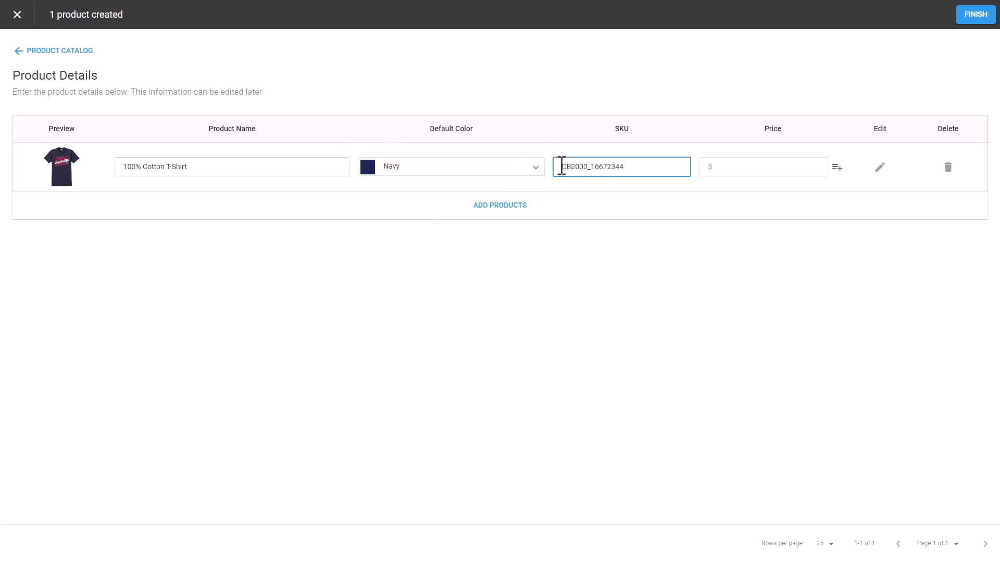
{"action": "left_click", "coordinate": [624, 318]}
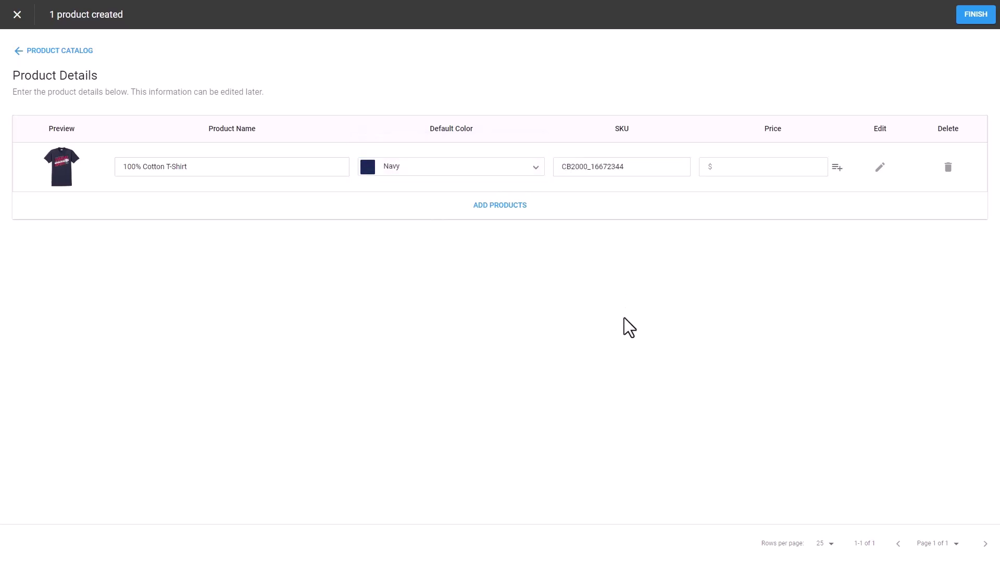
Step: Set the T-shirt's price to $25
{"action": "left_click", "coordinate": [750, 168]}
{"action": "type", "text": "25"}
{"action": "left_click", "coordinate": [798, 378]}
Step: Enter higher individual prices for the T-shirt's larger sizes, from $30 up to $35, and finish the product setup
{"action": "left_click", "coordinate": [835, 168]}
{"action": "left_click", "coordinate": [938, 291]}
{"action": "type", "text": "30"}
{"action": "left_click", "coordinate": [941, 315]}
{"action": "type", "text": "30"}
{"action": "left_click", "coordinate": [941, 338]}
{"action": "type", "text": "30"}
{"action": "left_click", "coordinate": [944, 361]}
{"action": "left_click", "coordinate": [939, 85]}
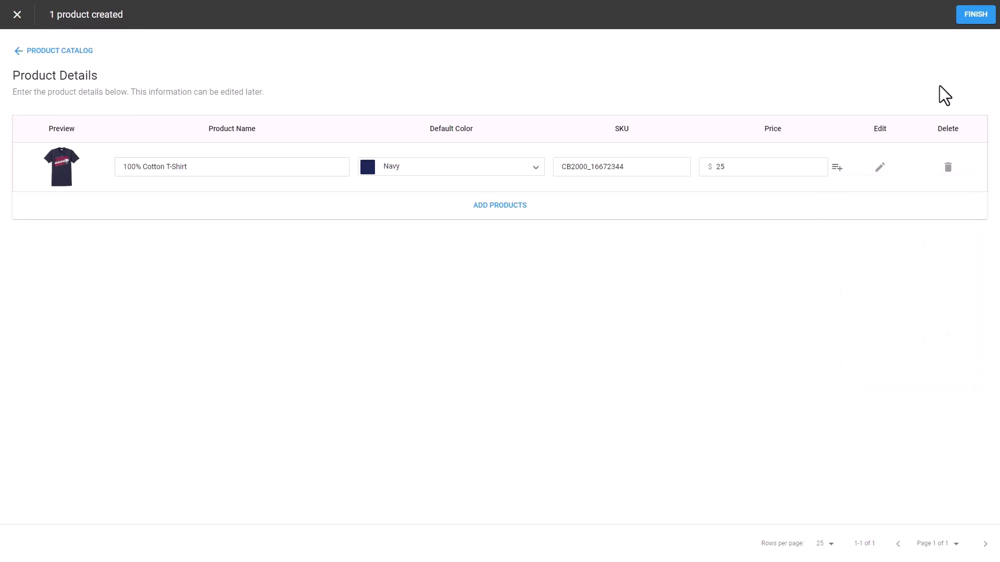
{"action": "left_click", "coordinate": [975, 16]}
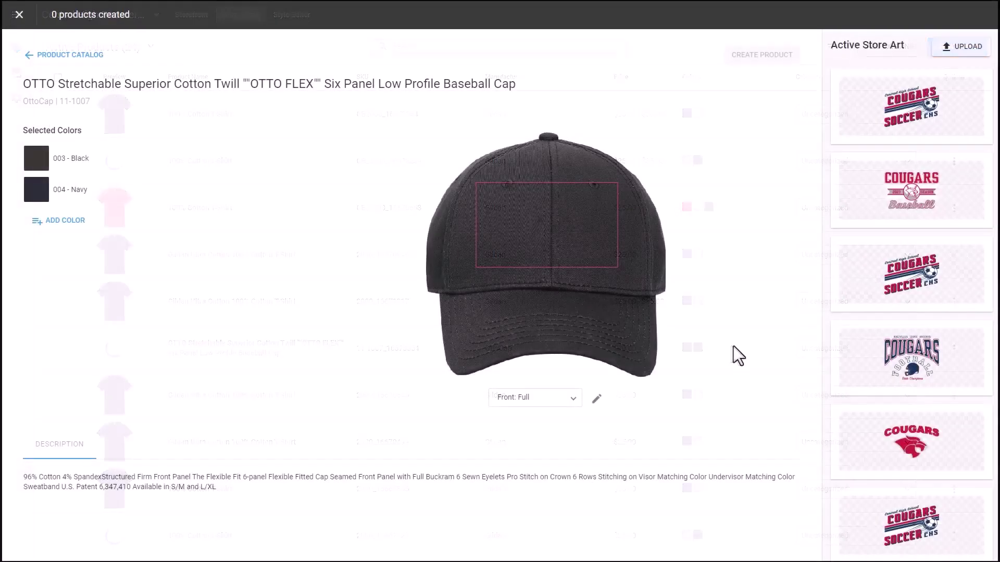
Step: Place the Central Cougars Dark Colorway 3 embroidery art on the OTTO cap and start a new colorway for it
{"action": "left_click", "coordinate": [885, 460]}
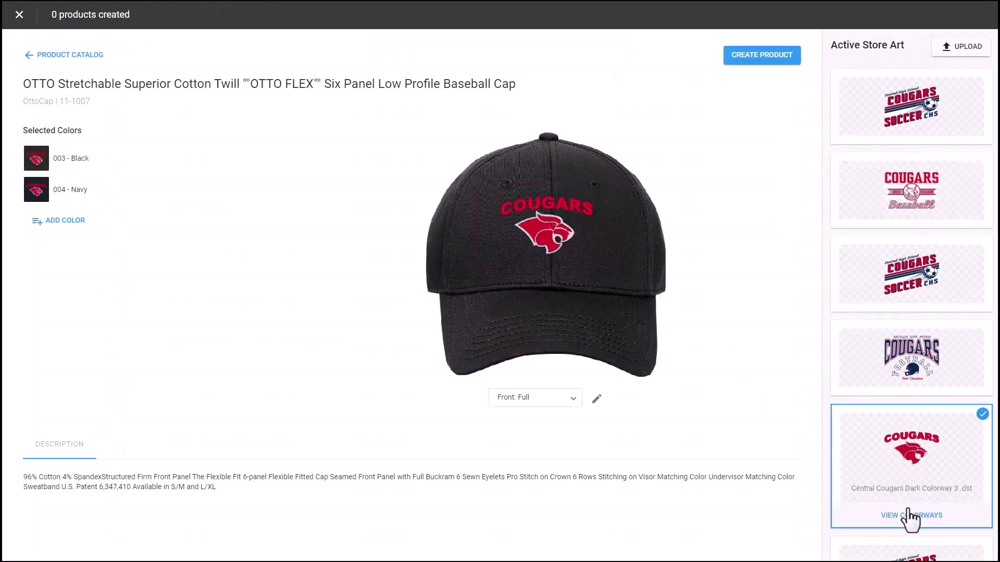
{"action": "left_click", "coordinate": [916, 516]}
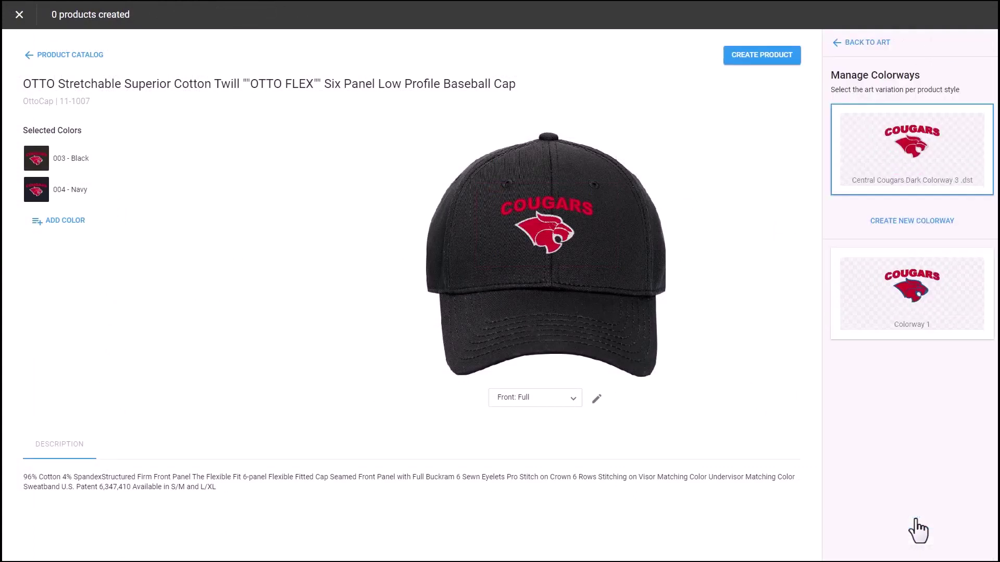
{"action": "left_click", "coordinate": [926, 222]}
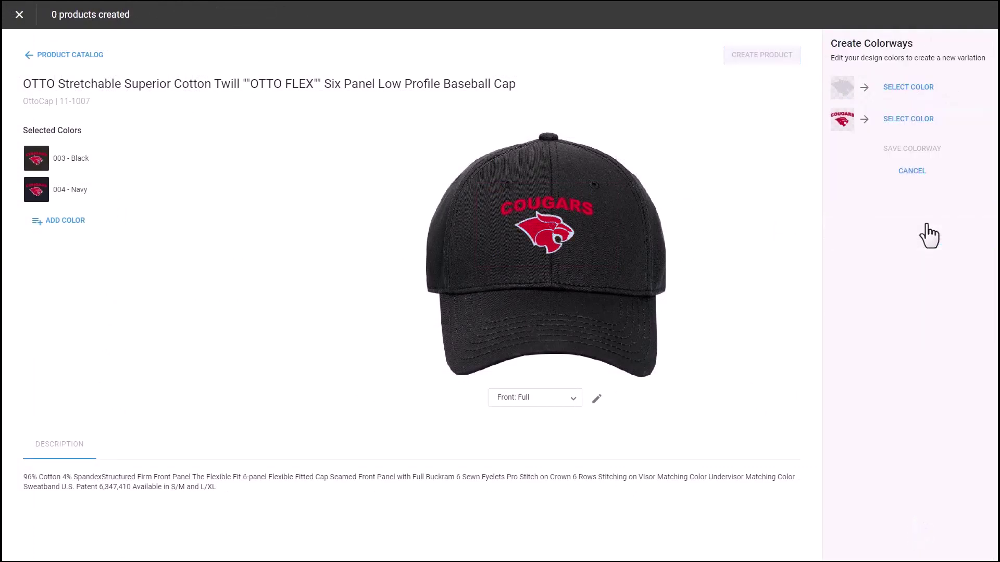
Step: Replace the red in the cap's Cougars art with Madeira Classic Rayon thread 1042 Lapis
{"action": "left_click", "coordinate": [908, 120]}
{"action": "left_click", "coordinate": [973, 130]}
{"action": "left_click", "coordinate": [975, 130]}
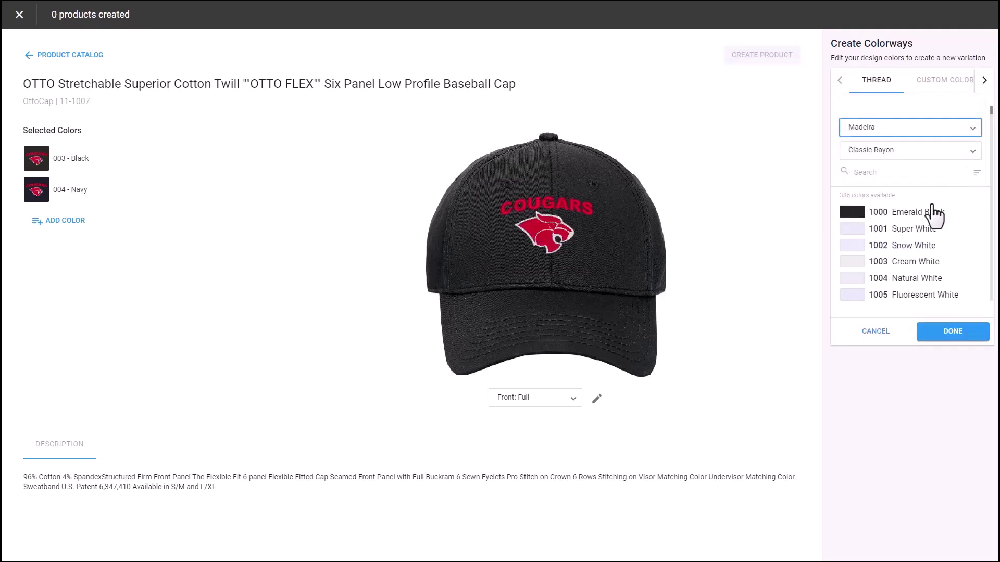
{"action": "scroll", "coordinate": [946, 208], "scroll_direction": "down", "scroll_amount": 10}
{"action": "left_click", "coordinate": [901, 256]}
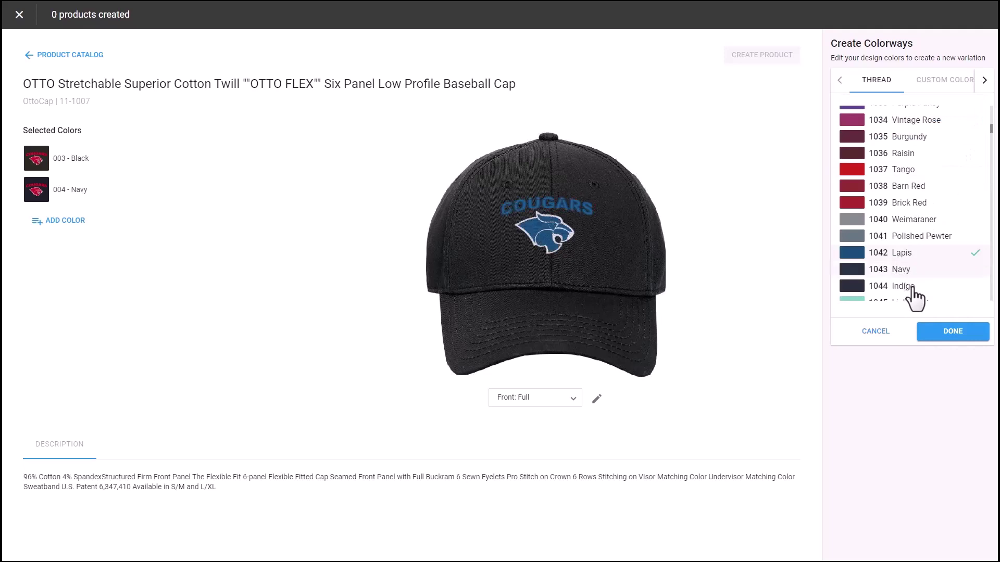
{"action": "left_click", "coordinate": [933, 334]}
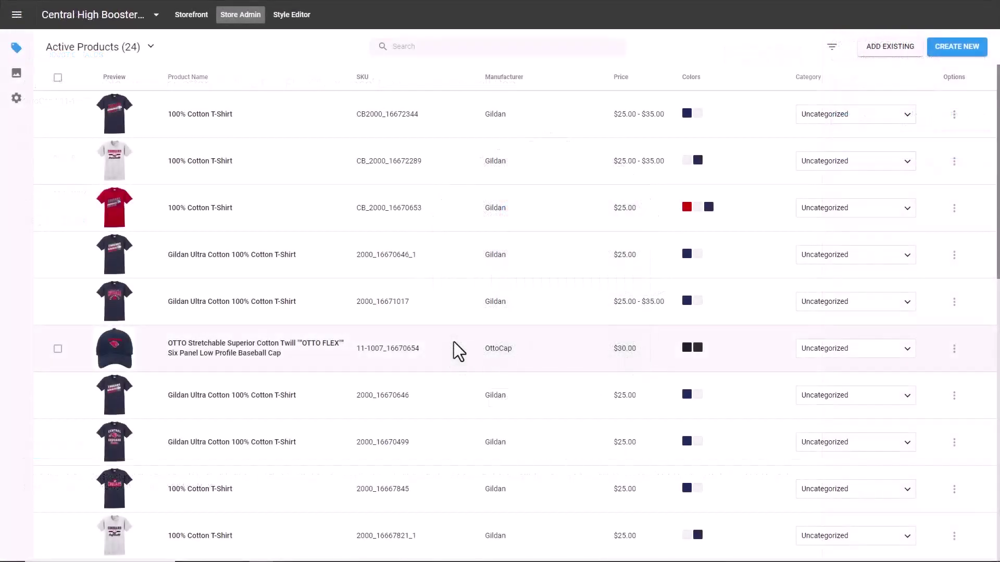
Step: In the store's style editor, add the new navy Cougars Soccer T-shirt to the landing page's featured products
{"action": "left_click", "coordinate": [293, 15]}
{"action": "scroll", "coordinate": [639, 341], "scroll_direction": "down", "scroll_amount": 5}
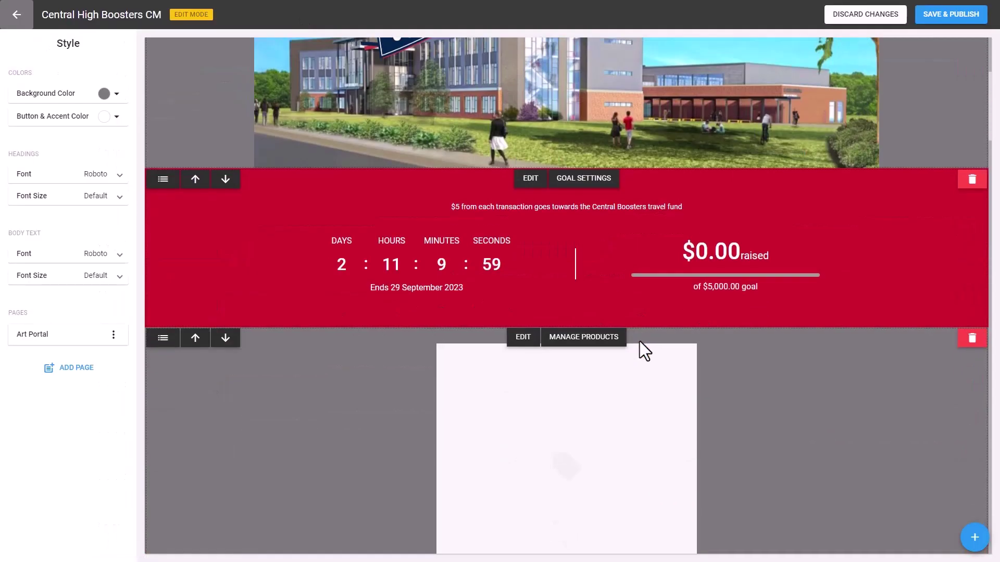
{"action": "left_click", "coordinate": [598, 240]}
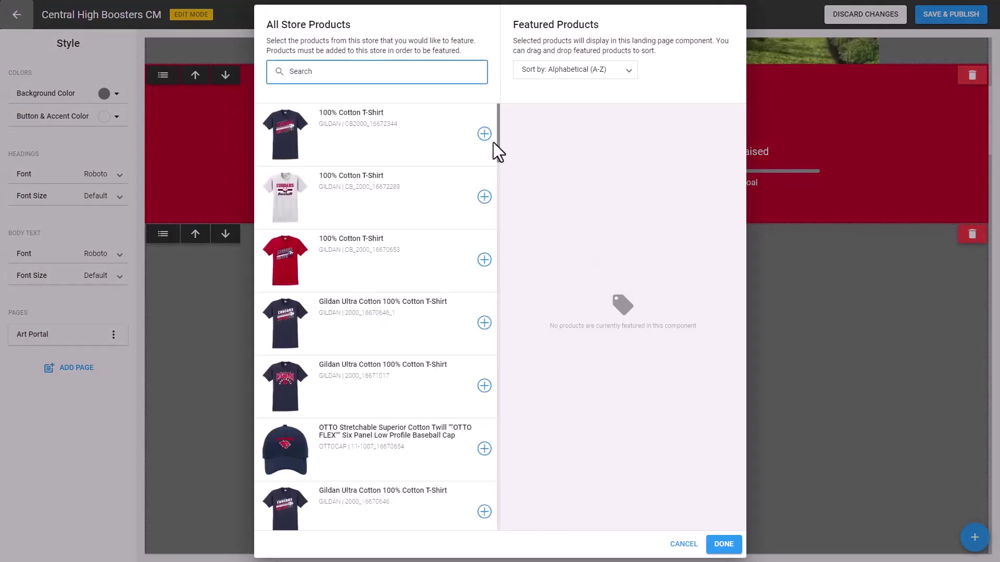
{"action": "left_click", "coordinate": [483, 136]}
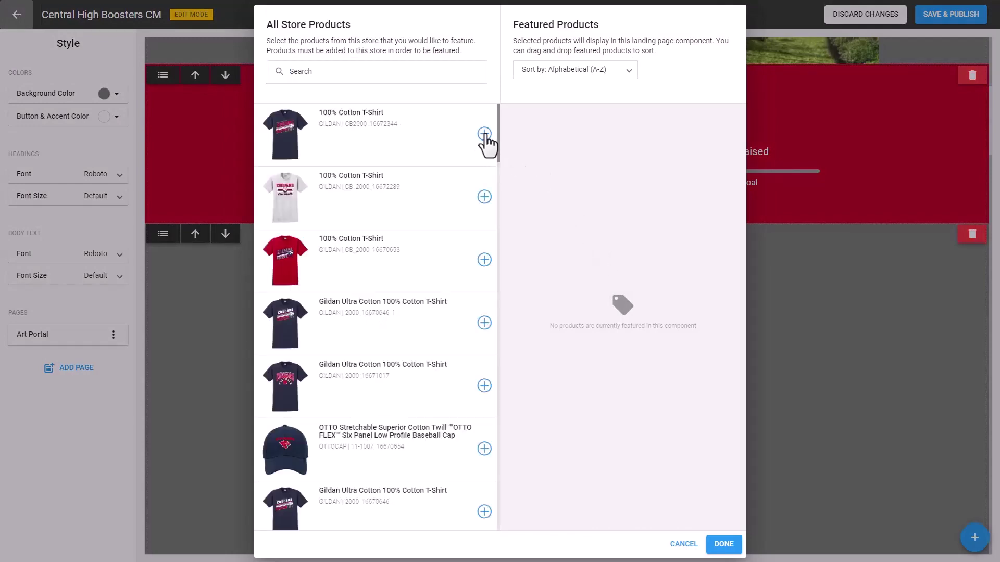
{"action": "left_click", "coordinate": [724, 544]}
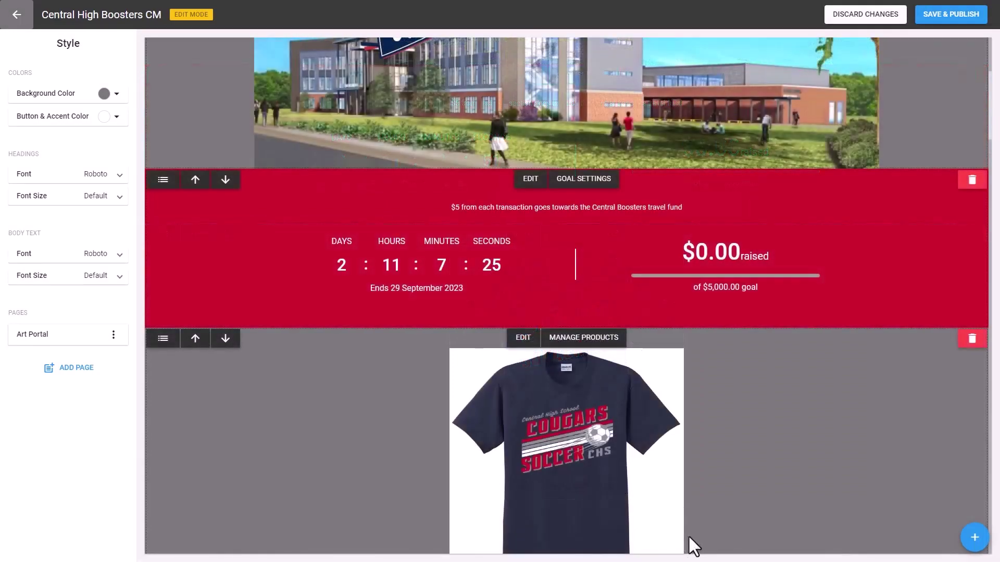
{"action": "scroll", "coordinate": [688, 536], "scroll_direction": "up", "scroll_amount": 4}
{"action": "scroll", "coordinate": [688, 546], "scroll_direction": "up", "scroll_amount": 1}
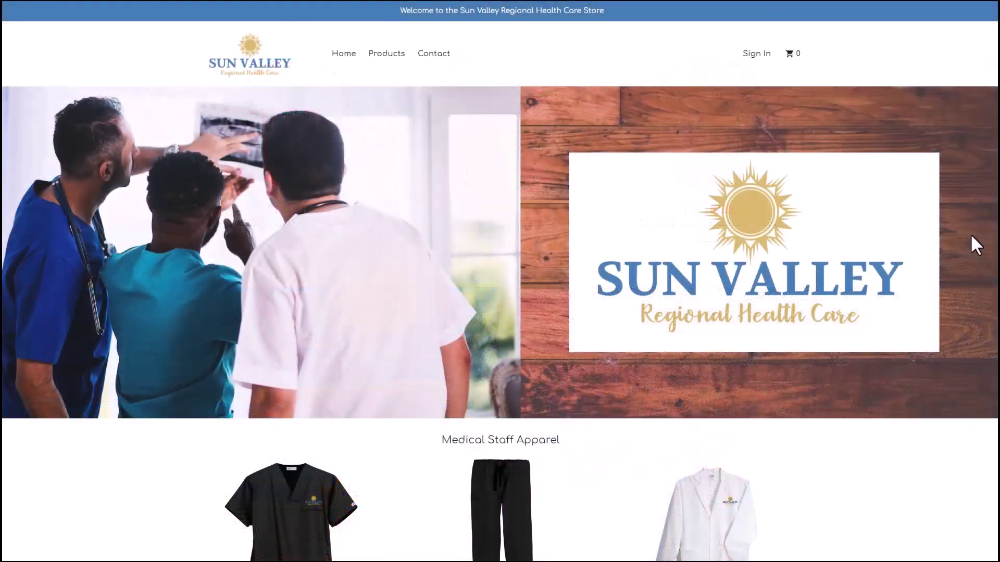
{"action": "scroll", "coordinate": [976, 246], "scroll_direction": "down", "scroll_amount": 6}
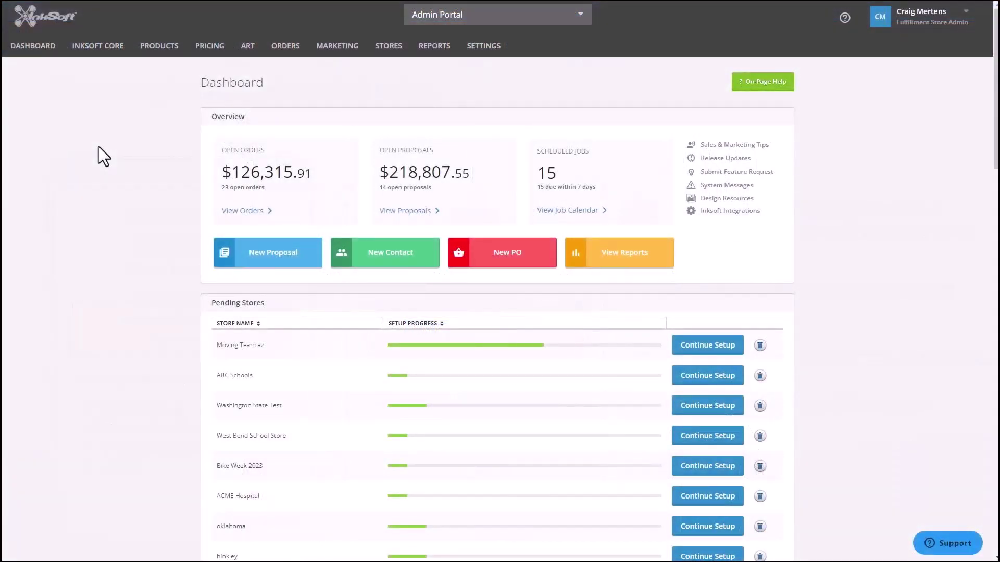
{"action": "mouse_move", "coordinate": [98, 49]}
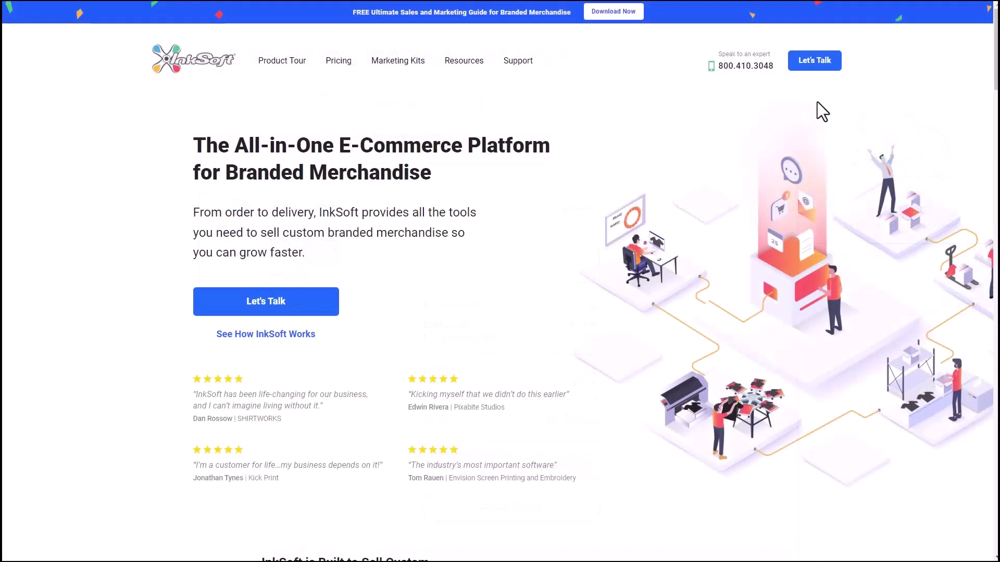
Step: Open the page for contacting an InkSoft client advisor
{"action": "left_click", "coordinate": [815, 69]}
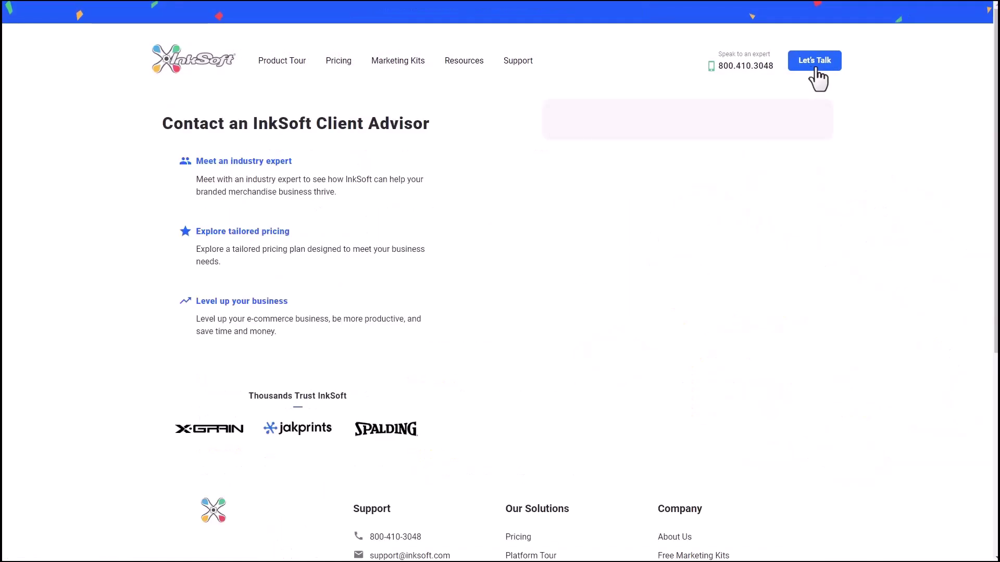